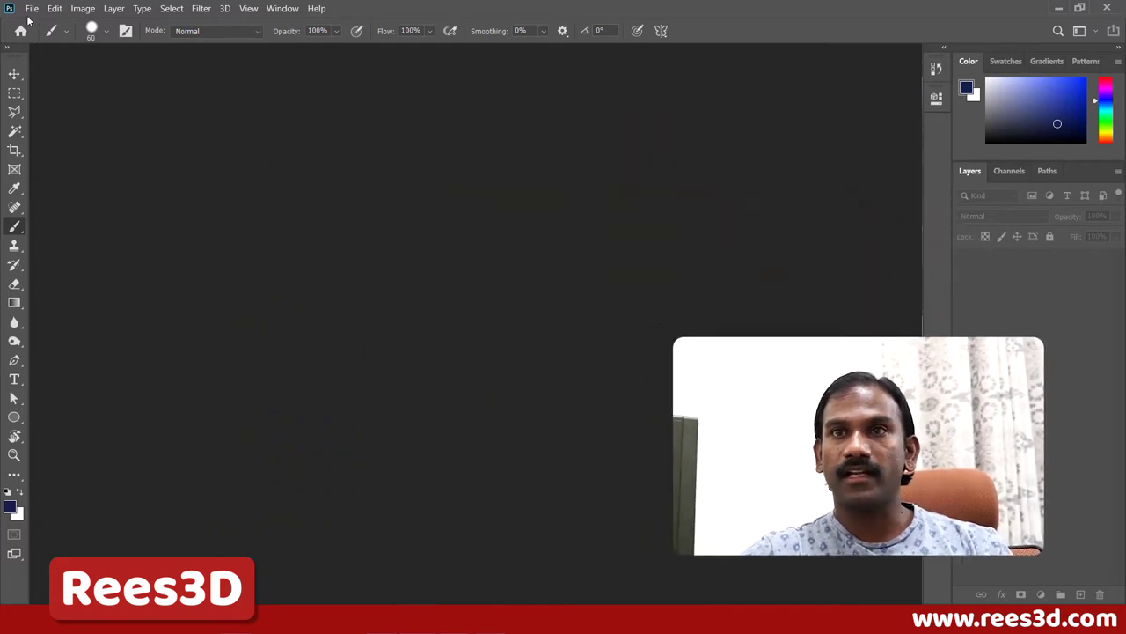
Open the sketch photo 20201026_000441.jpg from the Lecture 2 folder
click(30, 8)
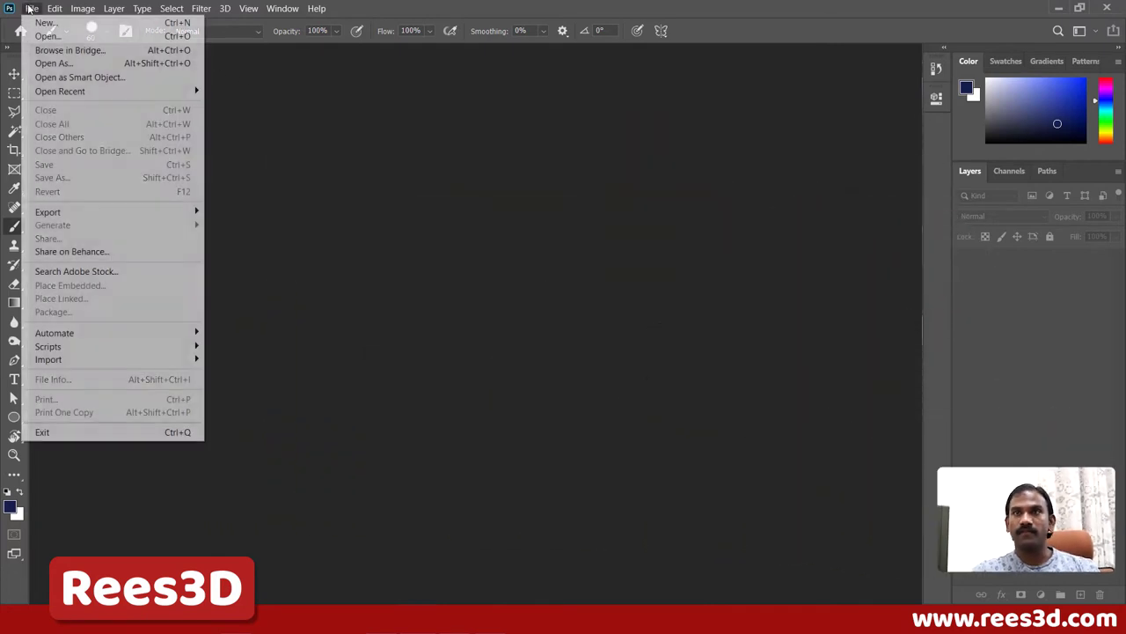
click(46, 36)
click(167, 116)
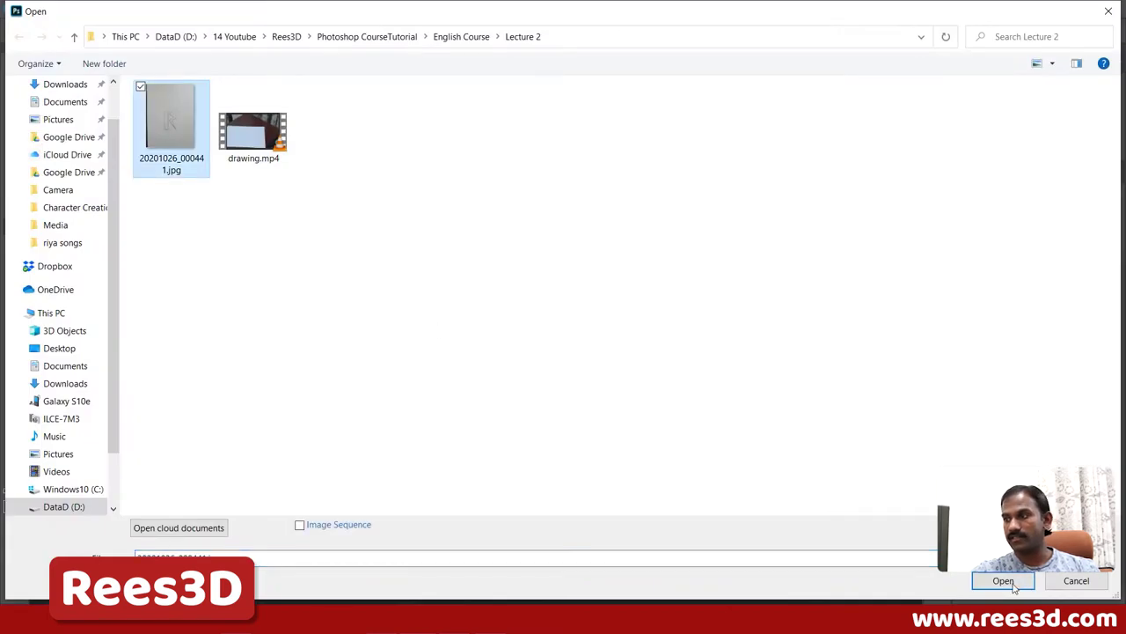
click(1003, 581)
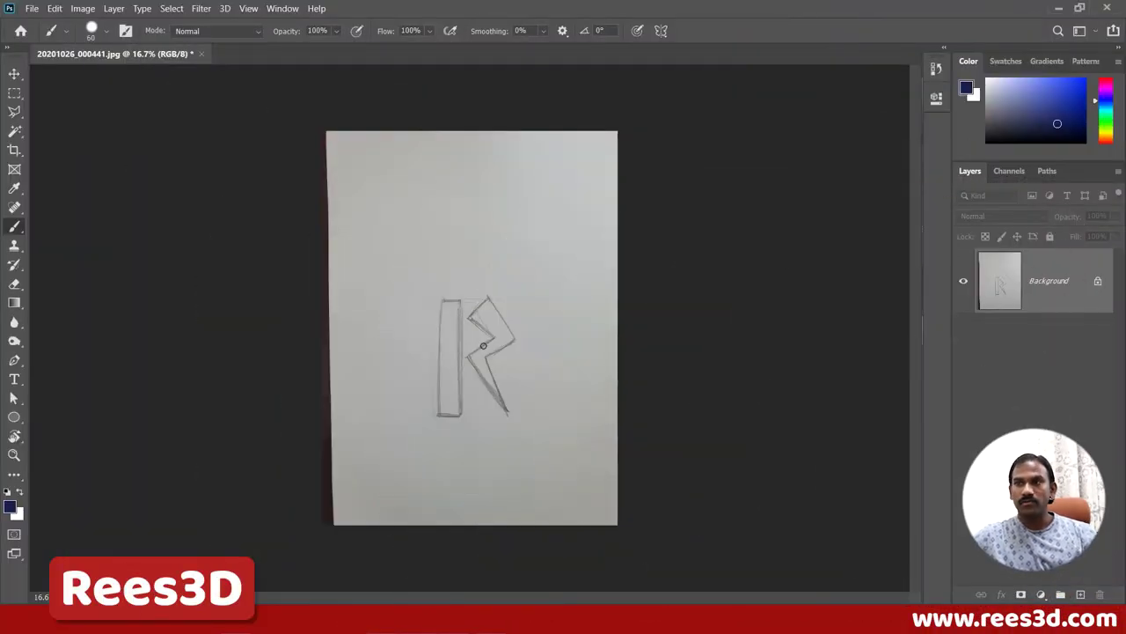
Crop the photo on all four sides to a frame close around the hand-drawn R
click(15, 151)
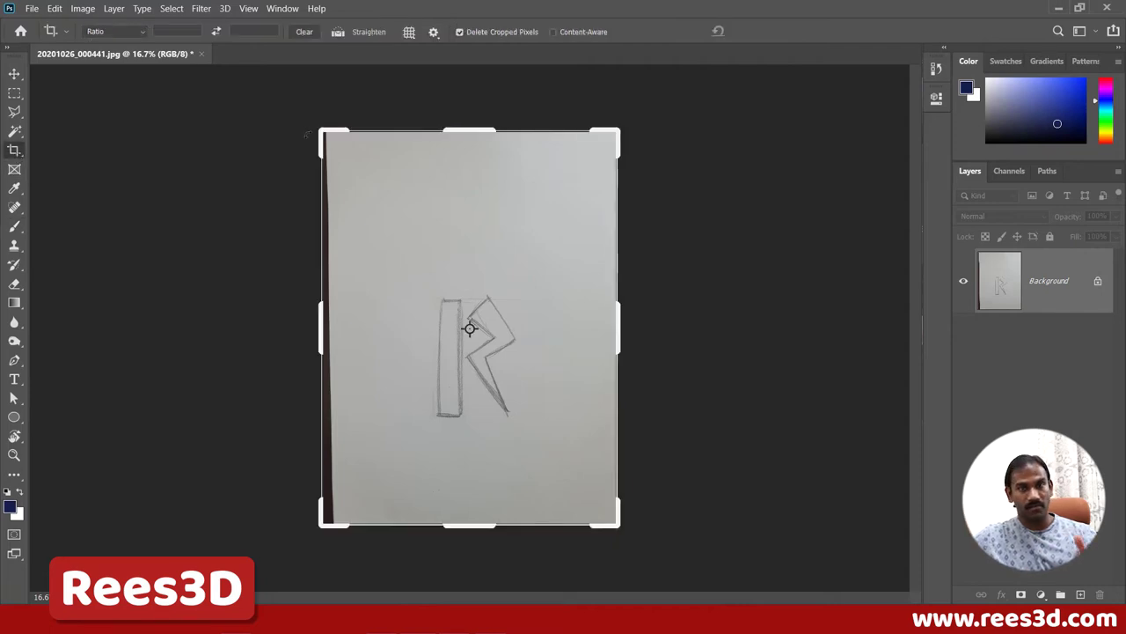
drag(472, 131, 476, 195)
drag(468, 460, 469, 419)
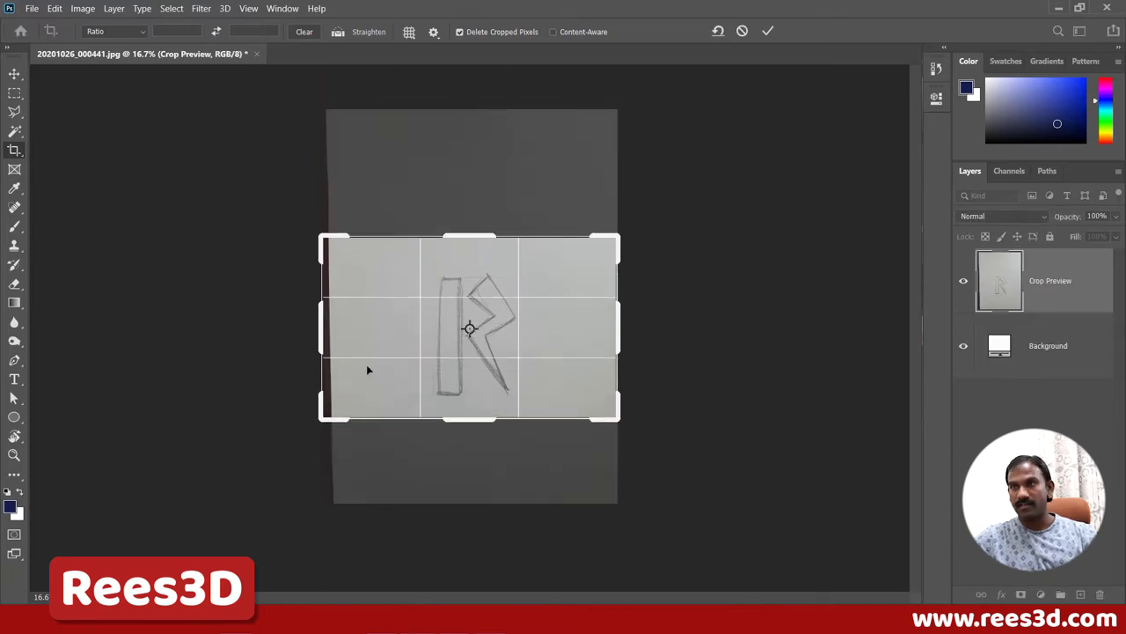
drag(319, 339, 365, 344)
drag(590, 340, 548, 337)
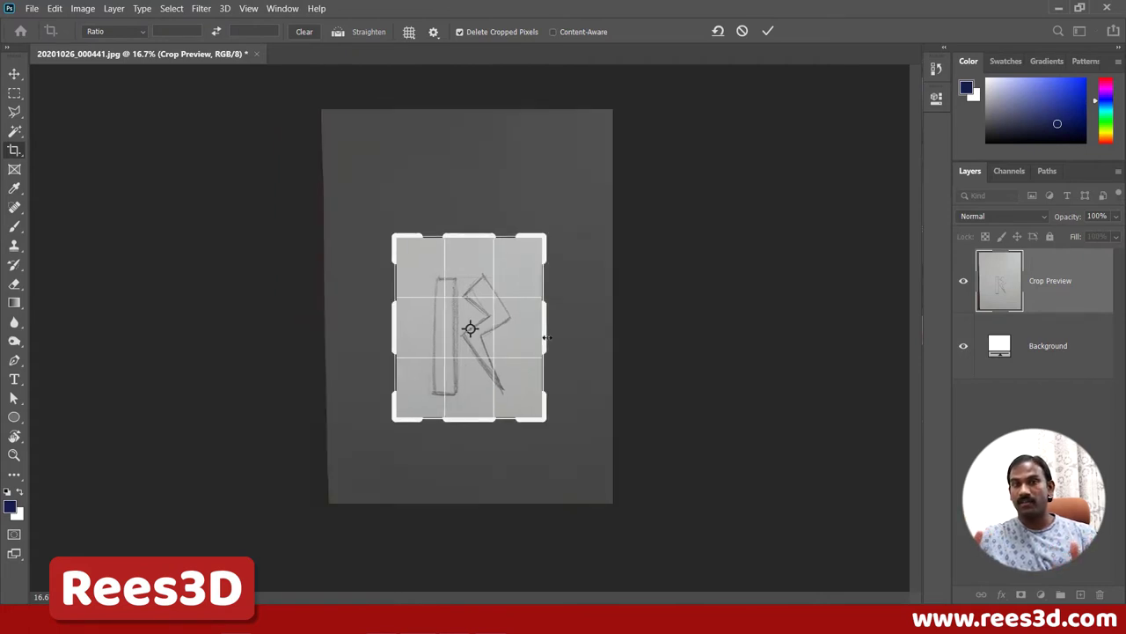
key(Return)
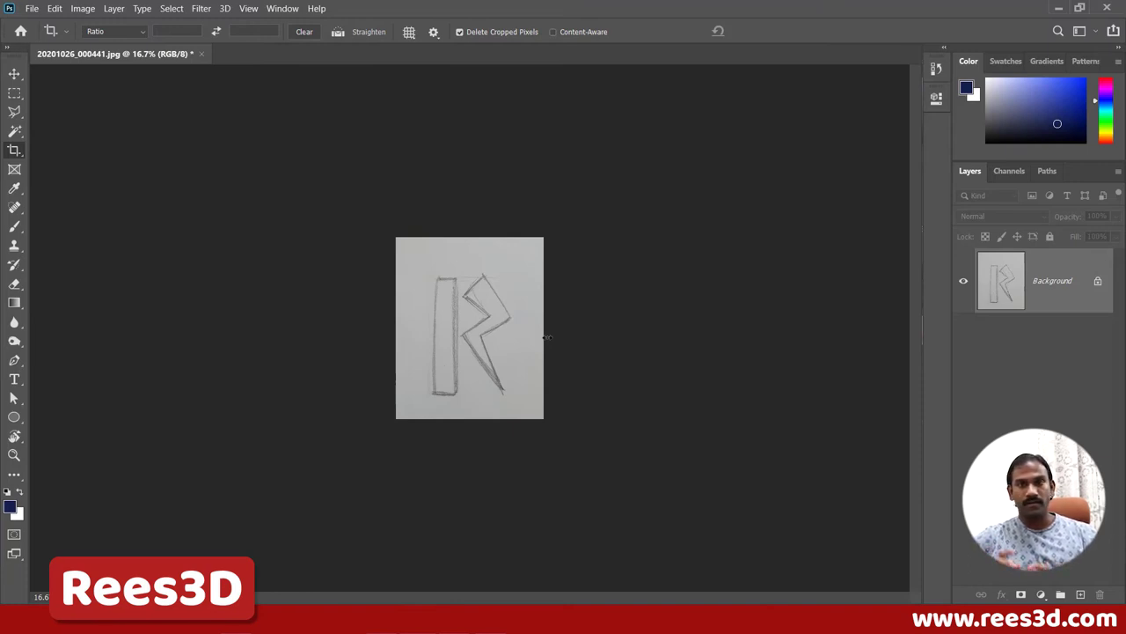
Activate the Rectangle tool in Shape mode and open its fill colour options
key(ctrl)
key(ctrl+plus)
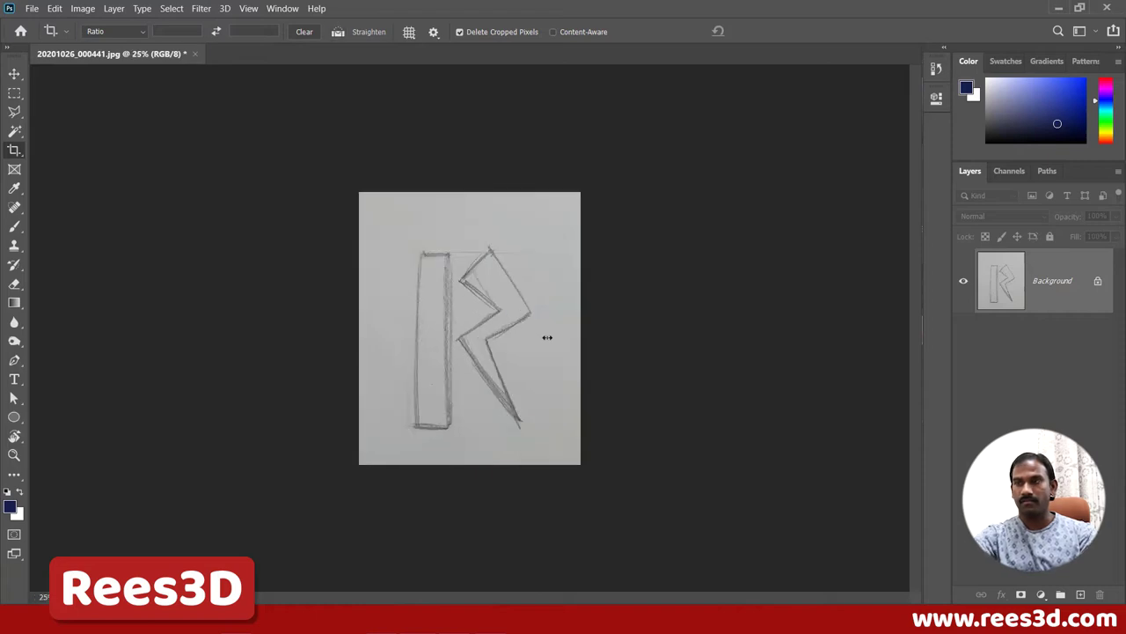
key(ctrl+plus)
key(ctrl+plus)
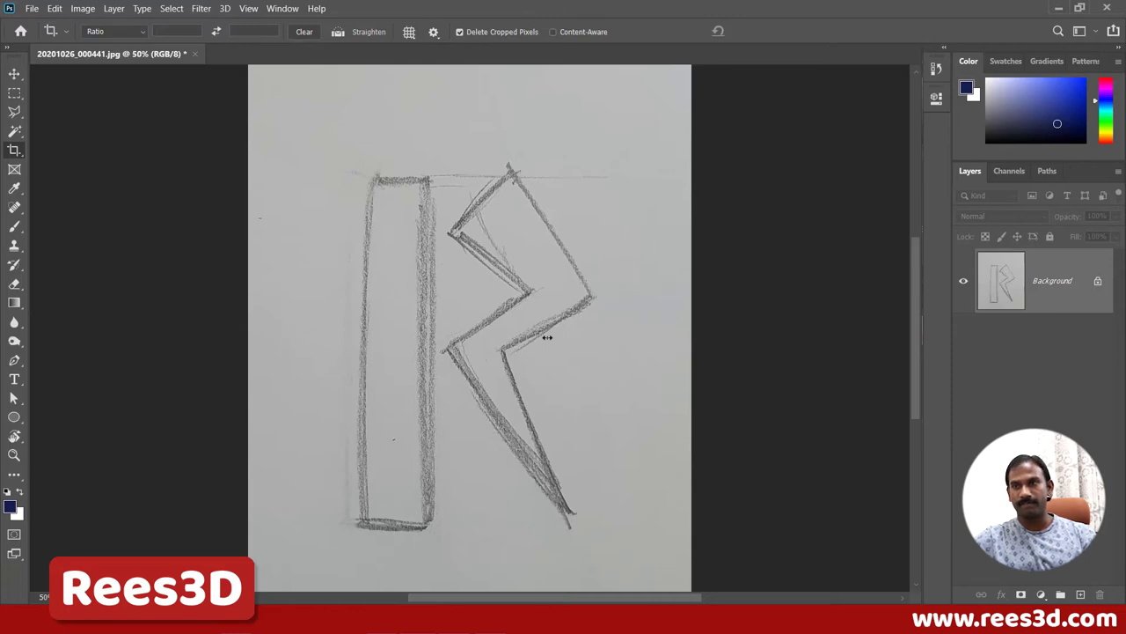
click(14, 418)
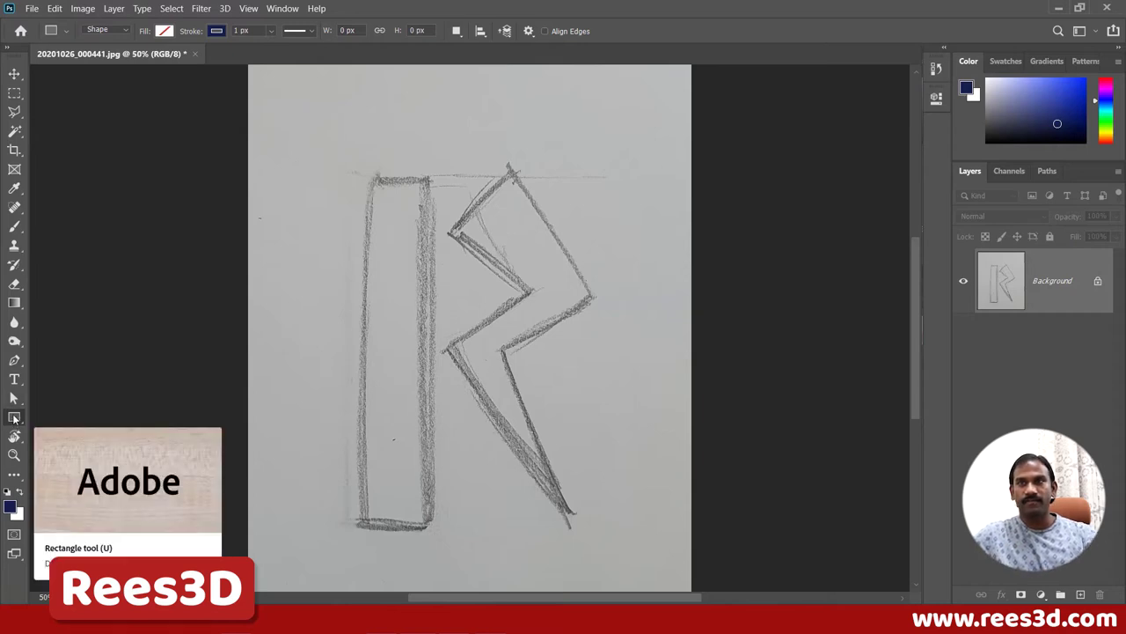
click(103, 30)
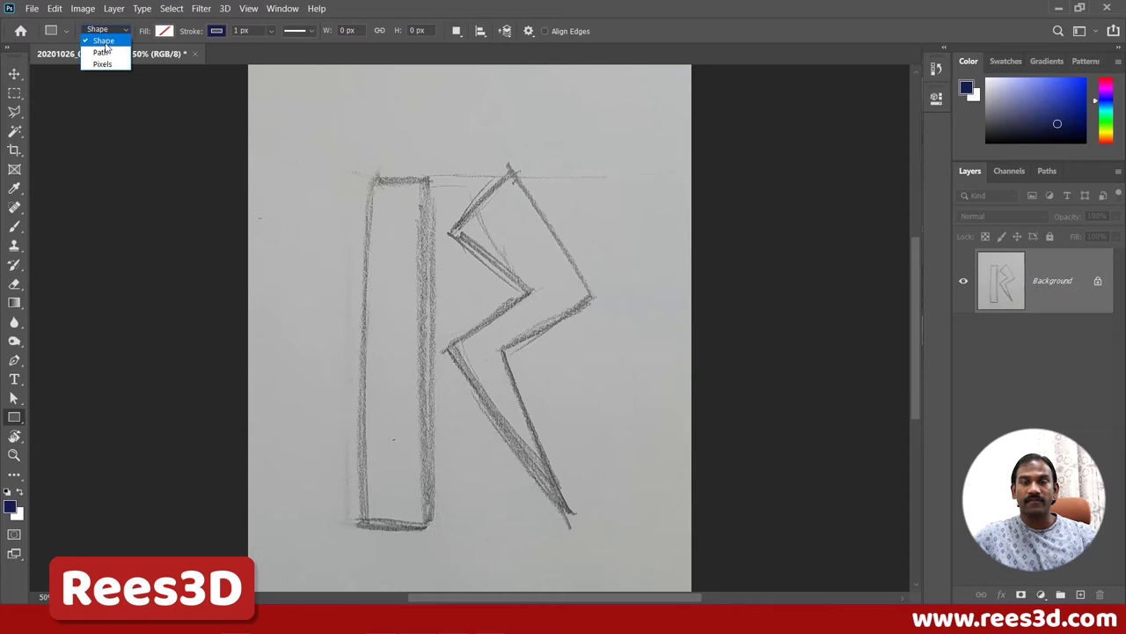
click(170, 35)
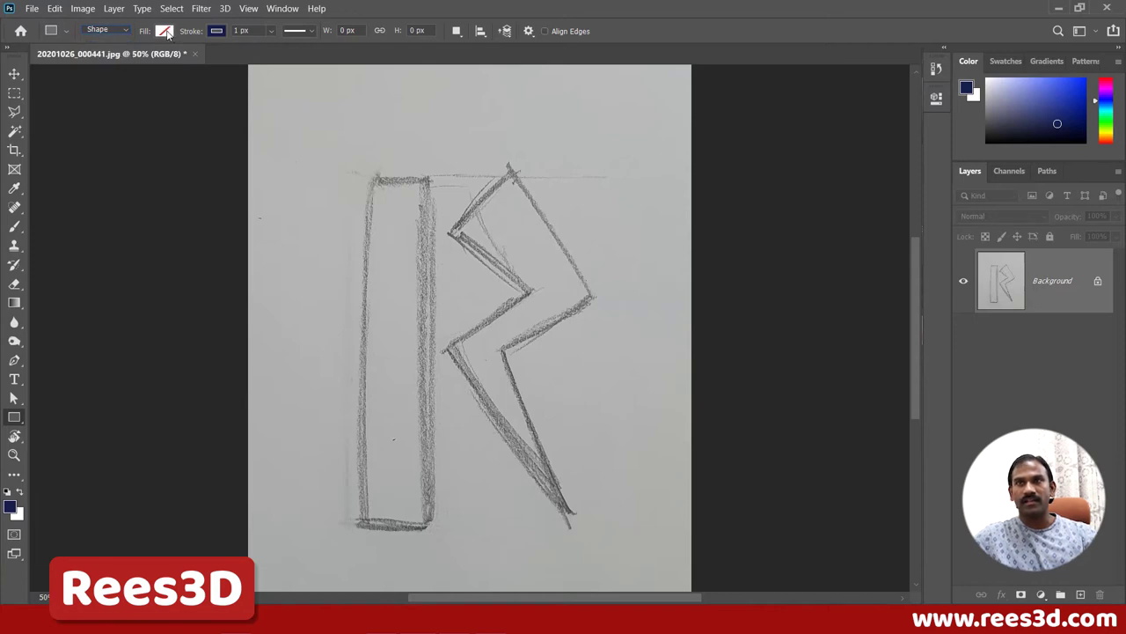
click(166, 32)
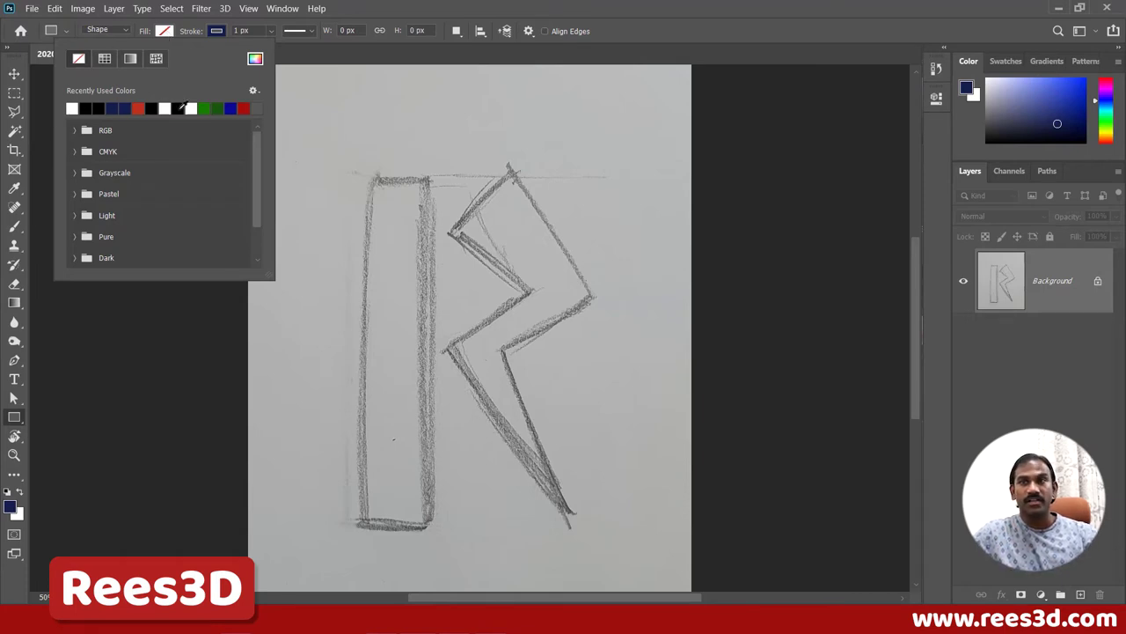
Browse the RGB, CMYK, Grayscale and Pastel fill swatches, and open the picker for a custom fill colour
click(74, 131)
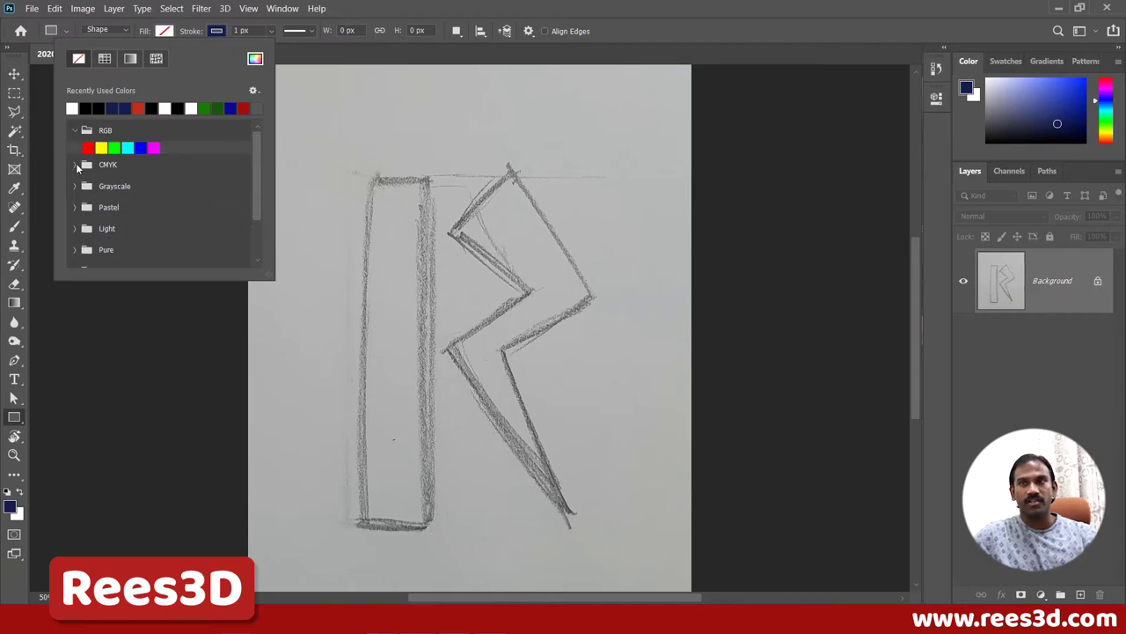
click(76, 166)
click(75, 200)
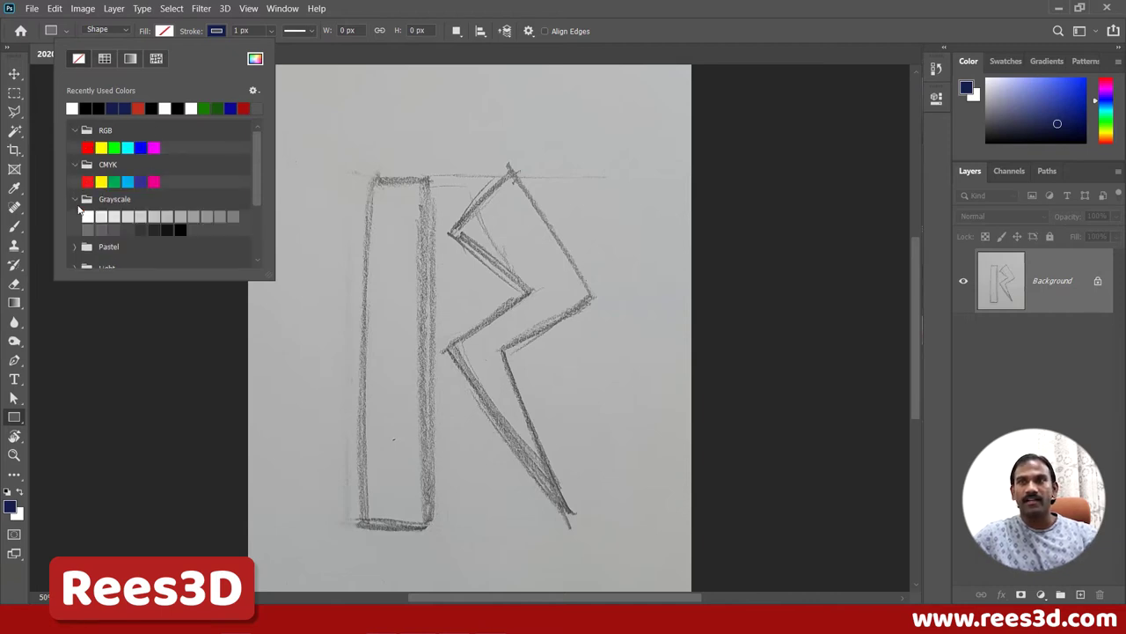
click(75, 249)
scroll(231, 219, down, 1)
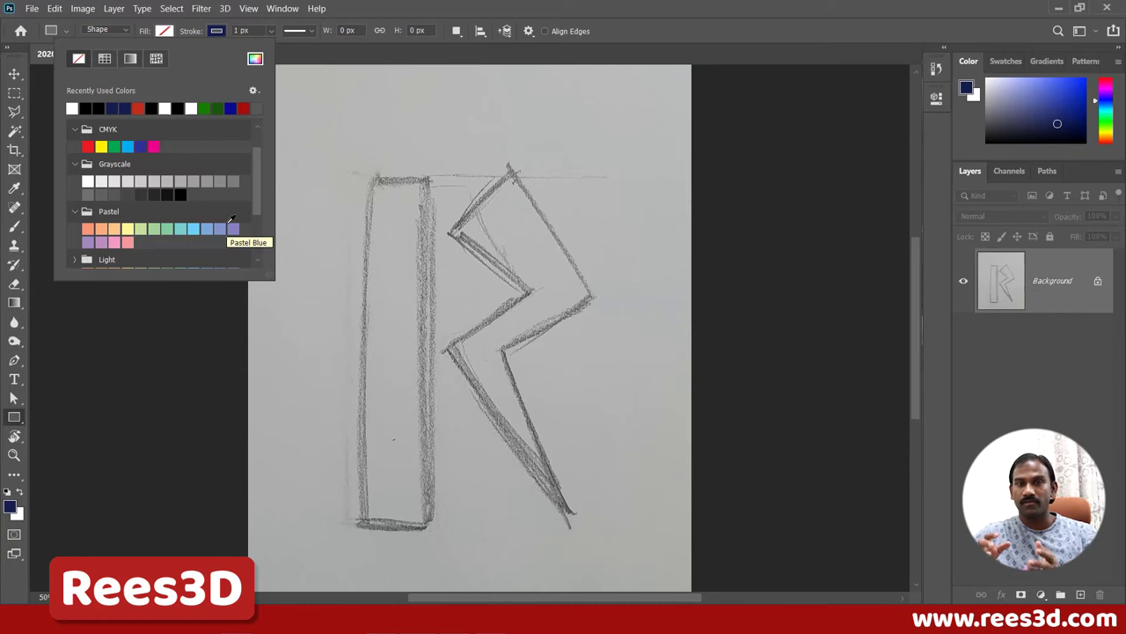
click(255, 59)
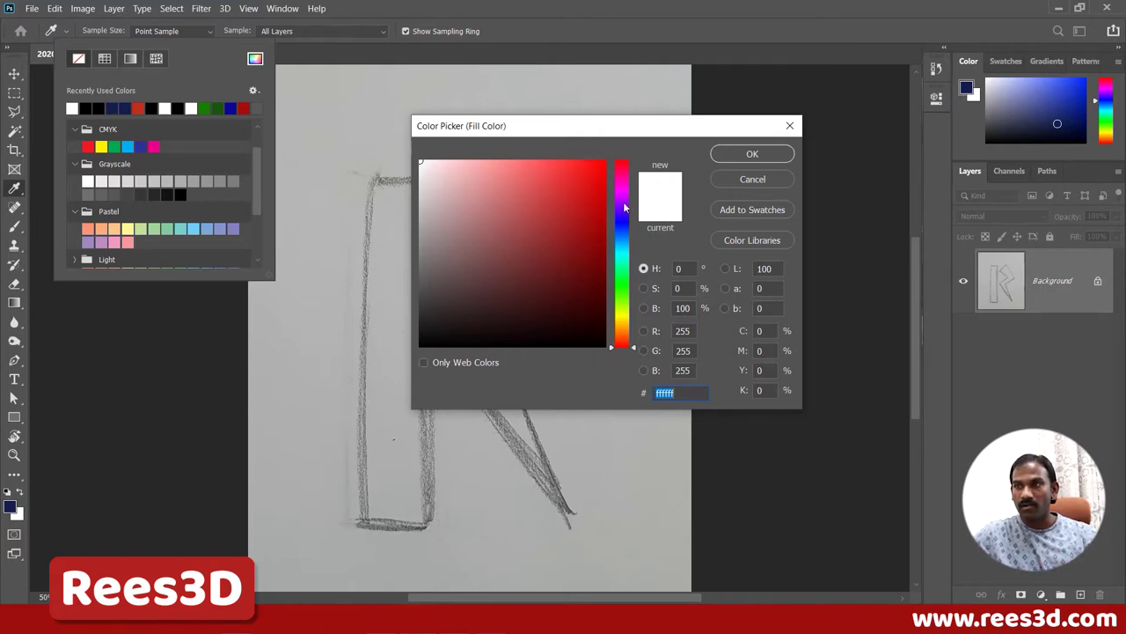
Try out yellow, turquoise and green shades for the custom fill colour
mouse_move(620, 349)
mouse_down()
mouse_move(613, 167)
mouse_move(623, 202)
mouse_move(623, 154)
mouse_move(616, 327)
mouse_up()
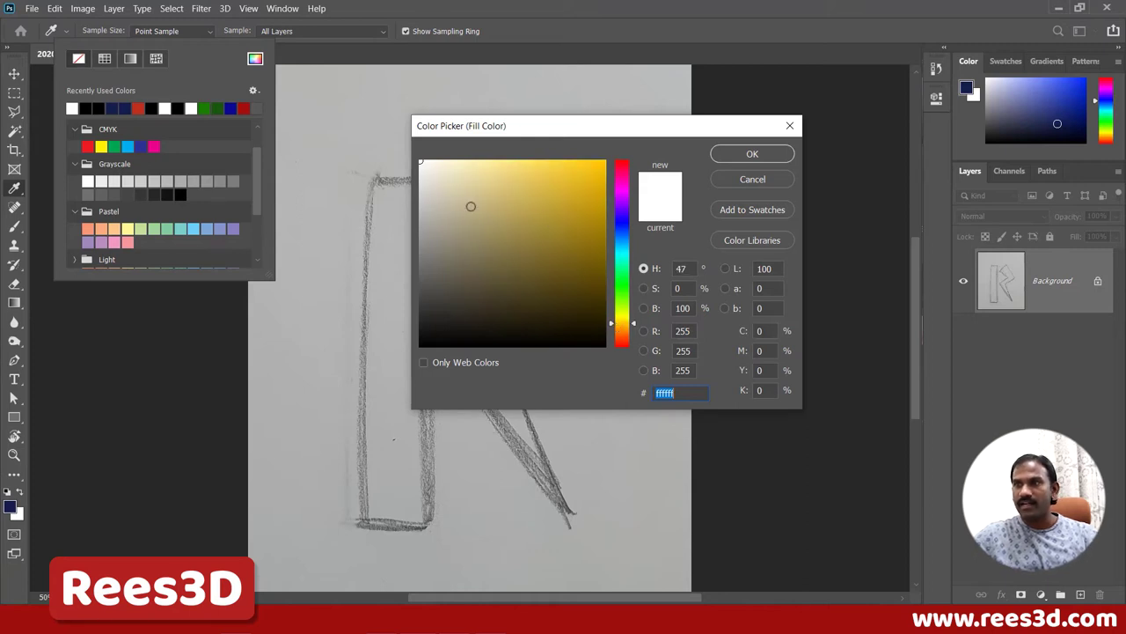
drag(425, 164, 489, 163)
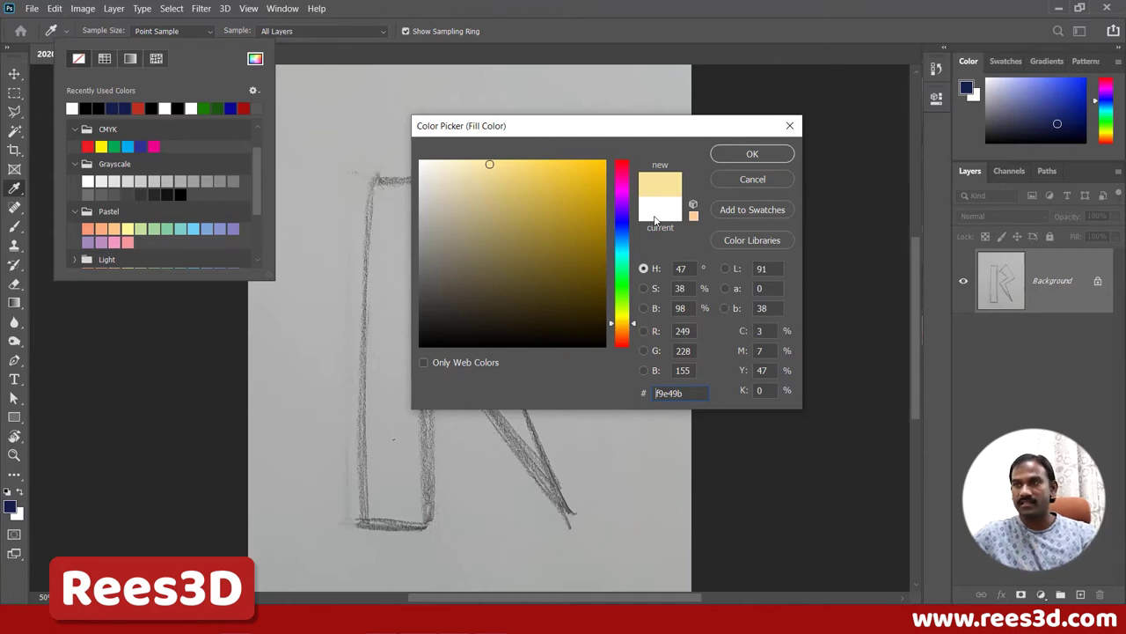
drag(493, 164, 572, 171)
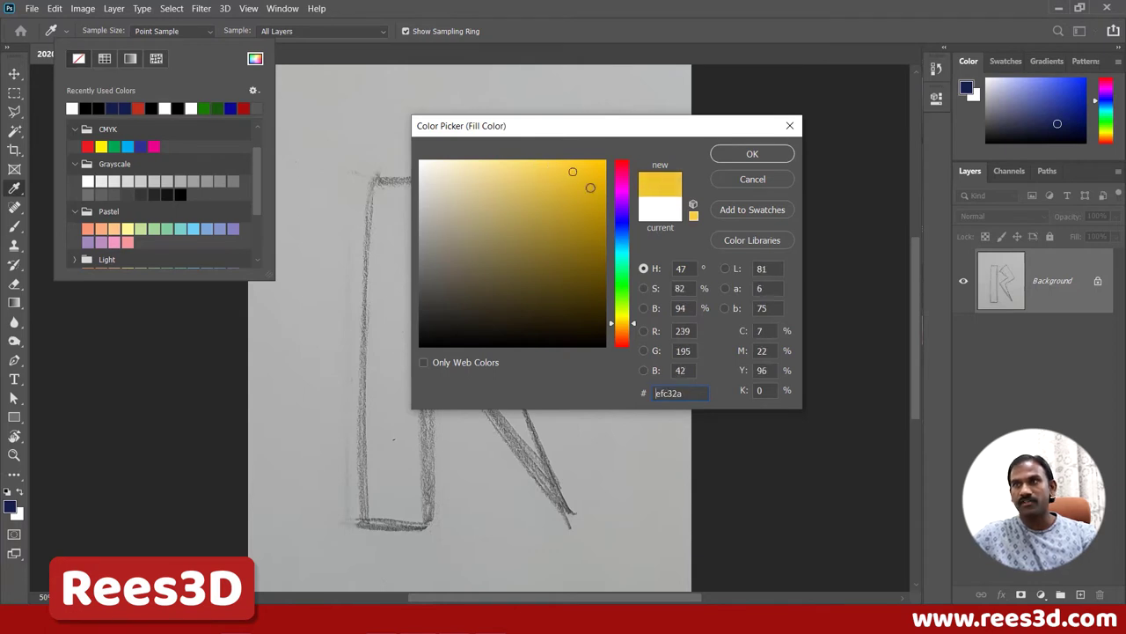
click(524, 167)
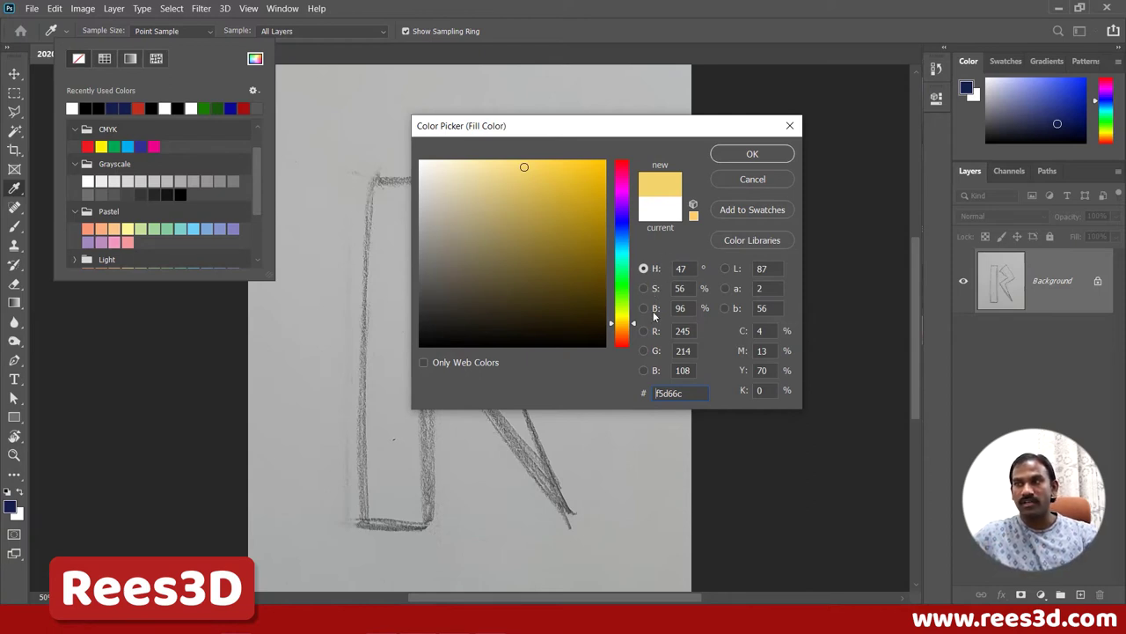
drag(617, 313, 620, 264)
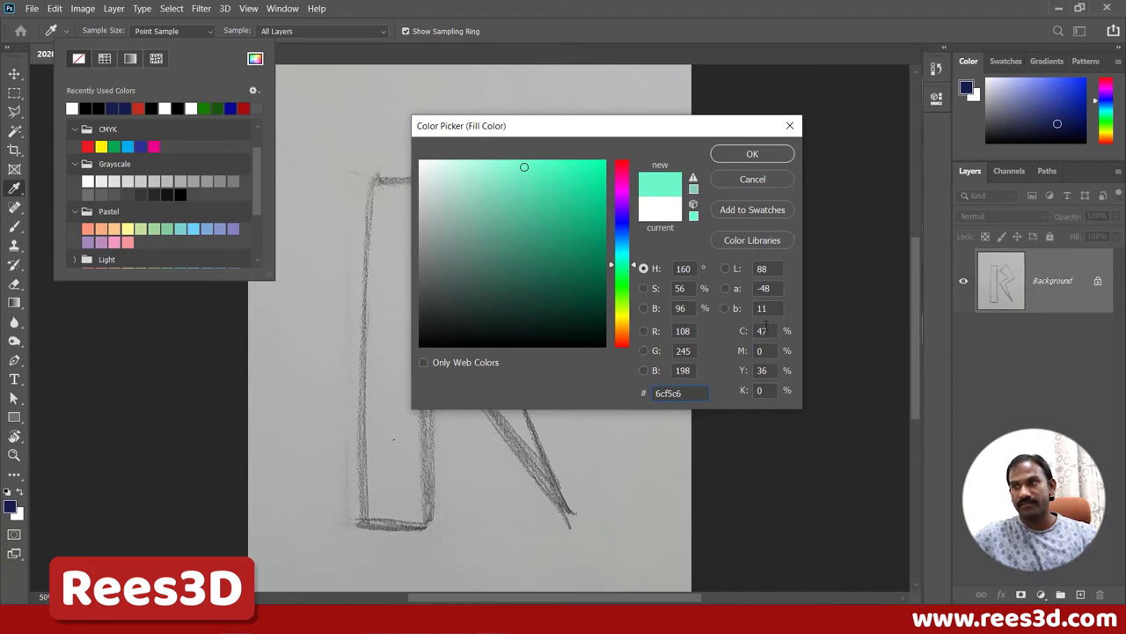
click(626, 294)
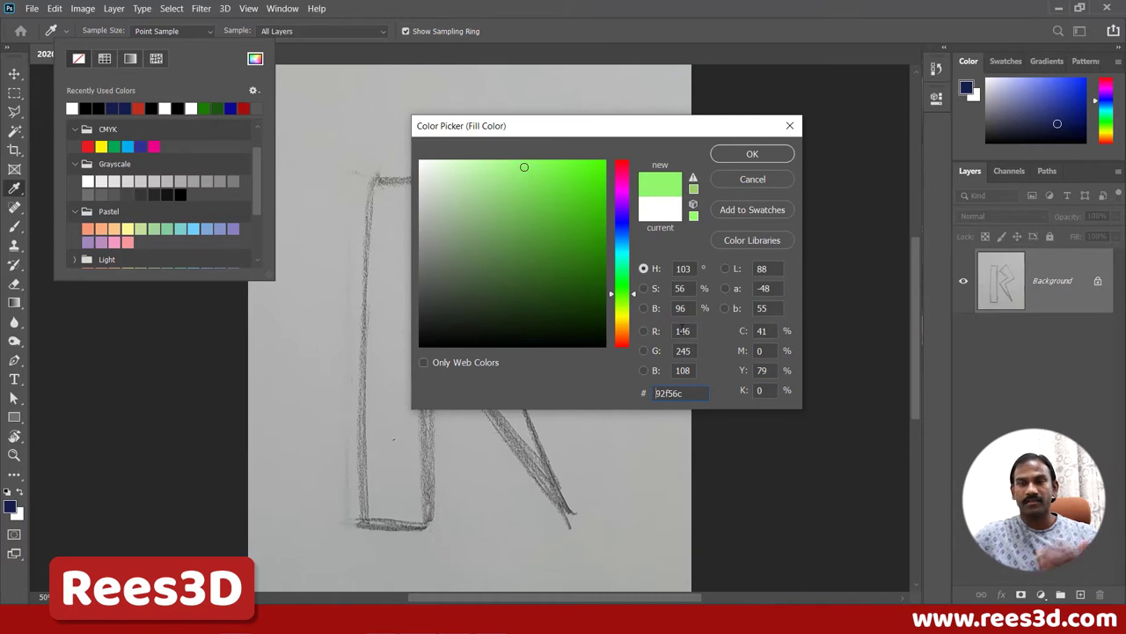
Set the rectangle's fill to the red with hex code C02F1D
drag(687, 393, 593, 389)
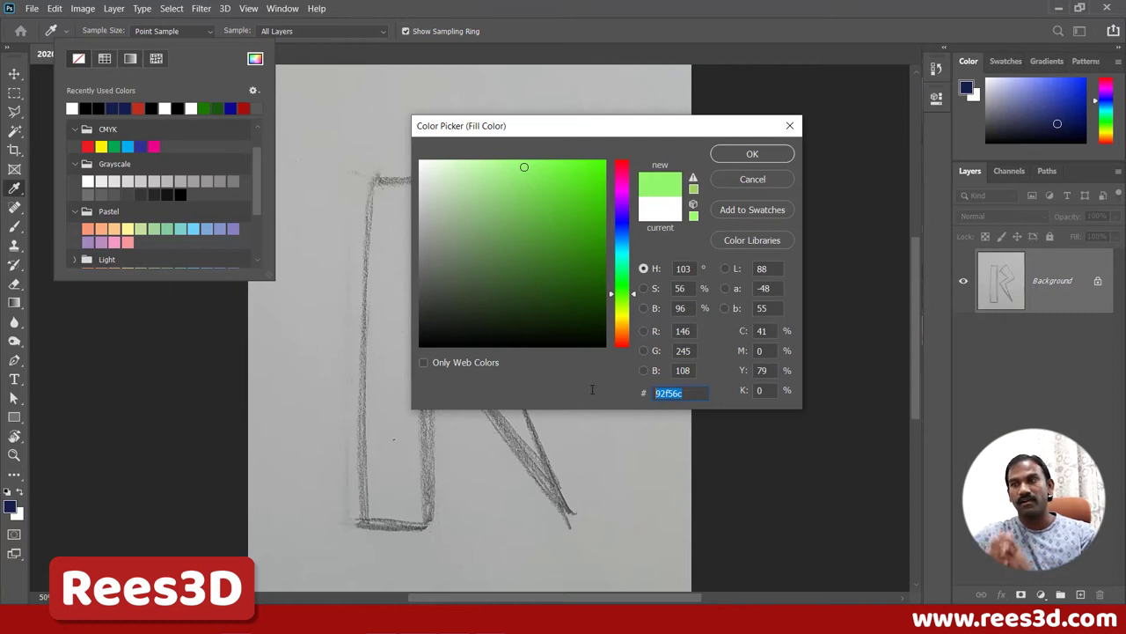
click(593, 400)
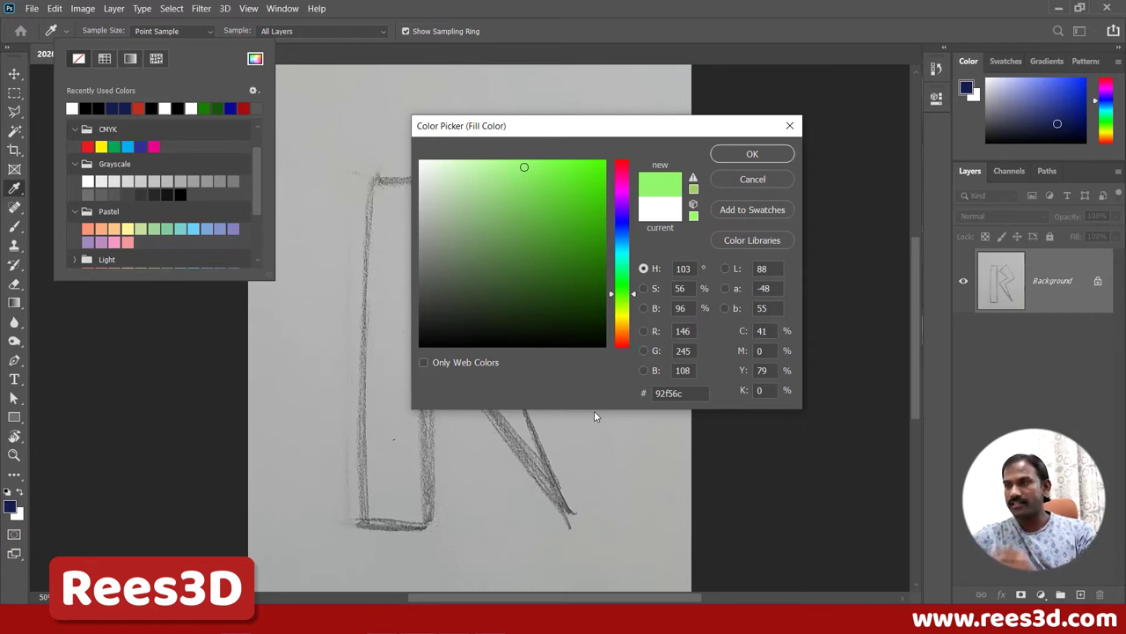
click(694, 393)
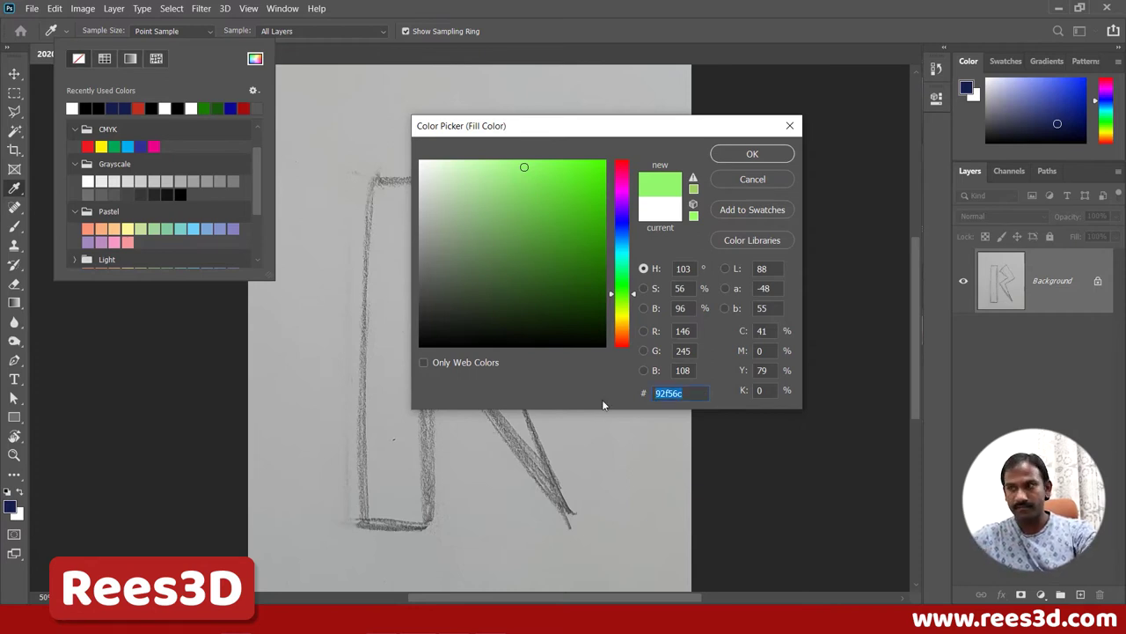
text(C0)
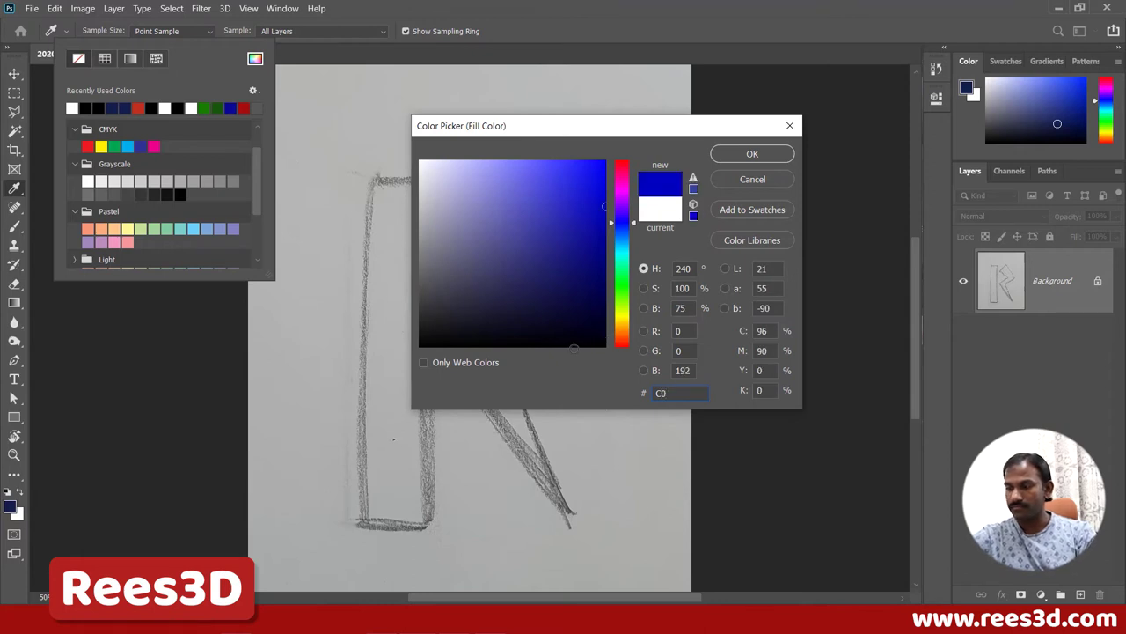
text(2)
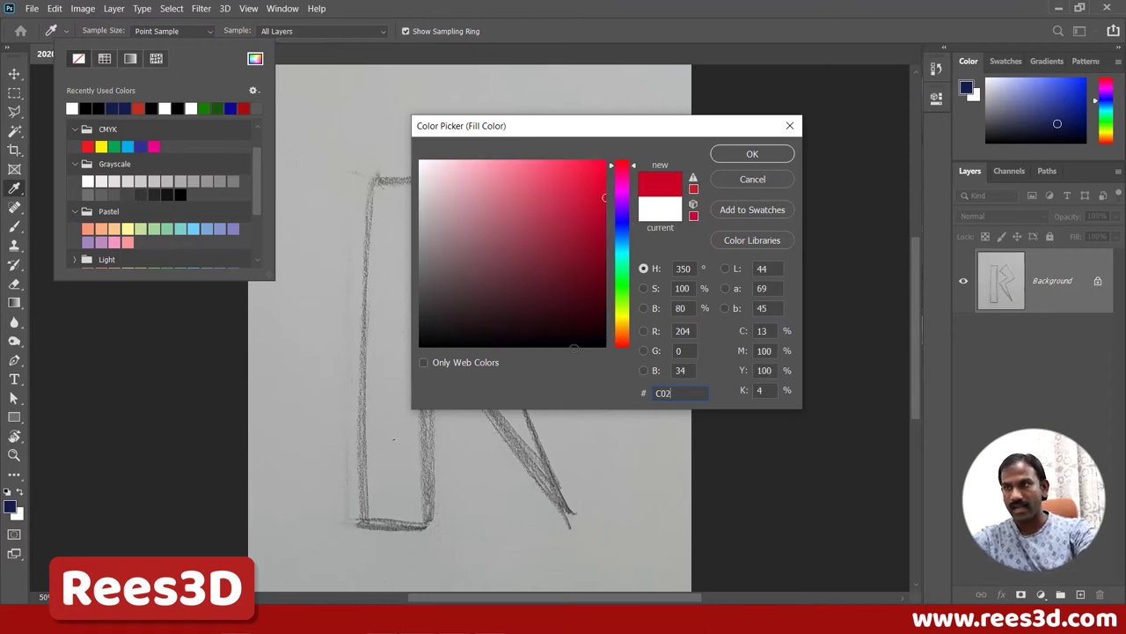
text(F)
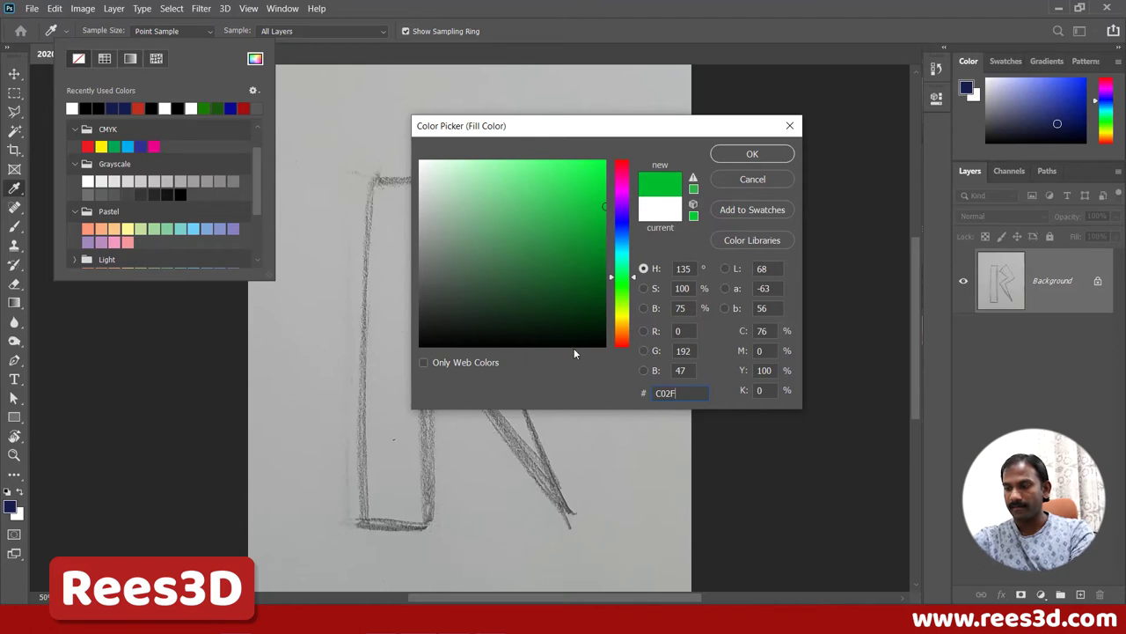
text(1D)
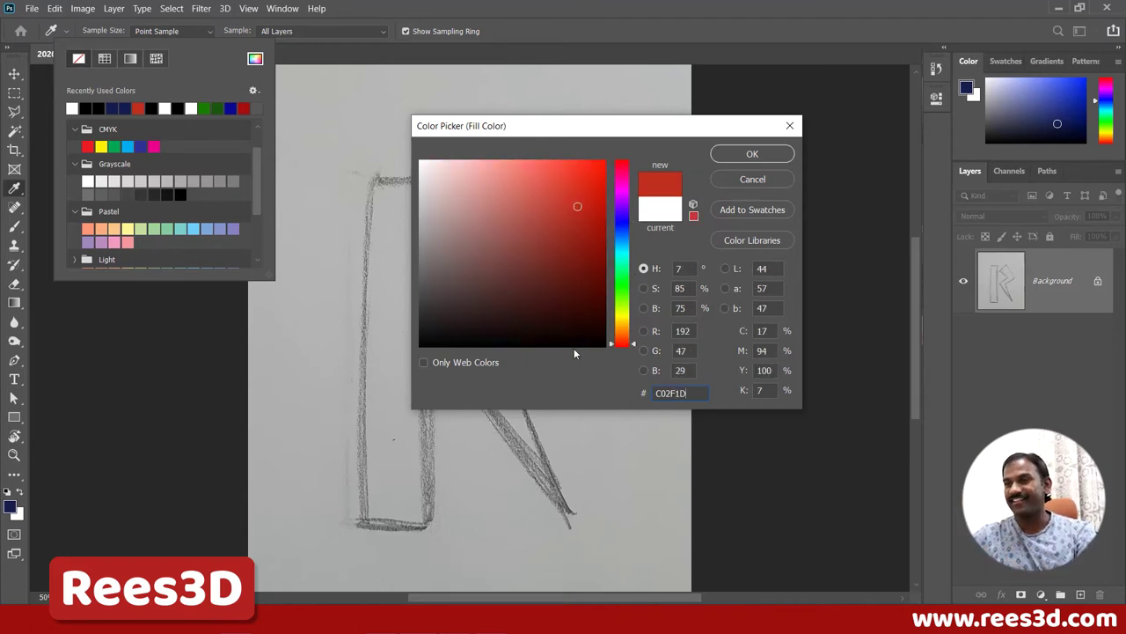
key(ctrl+a)
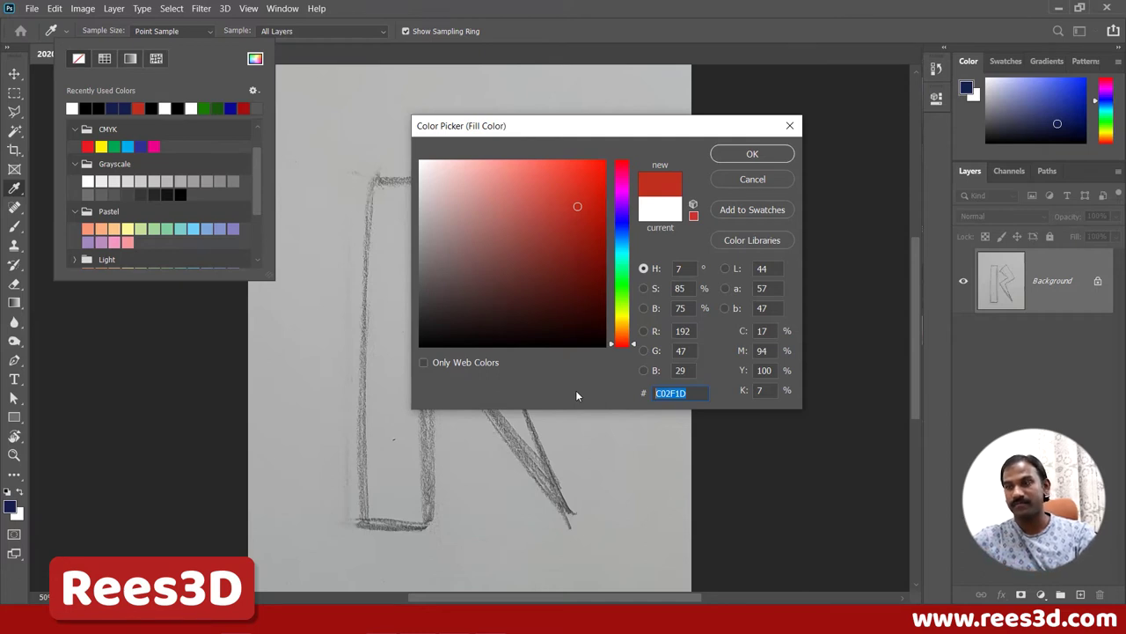
click(732, 159)
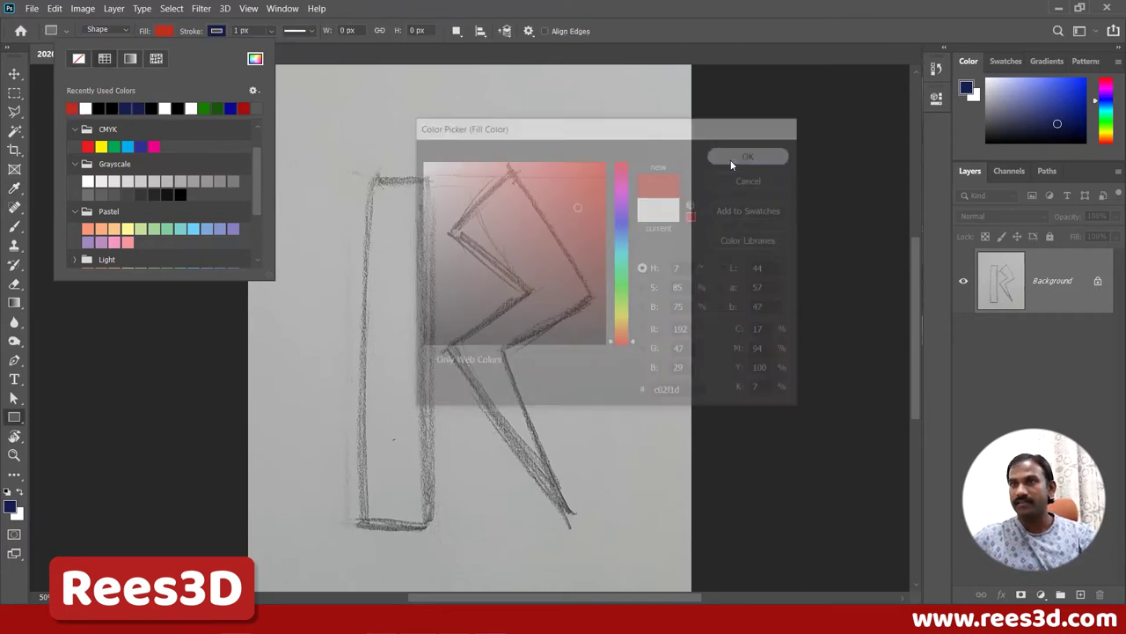
Set the stroke to none and draw a rectangle about 230 by 1191 px over the vertical stem of the R sketch
click(217, 31)
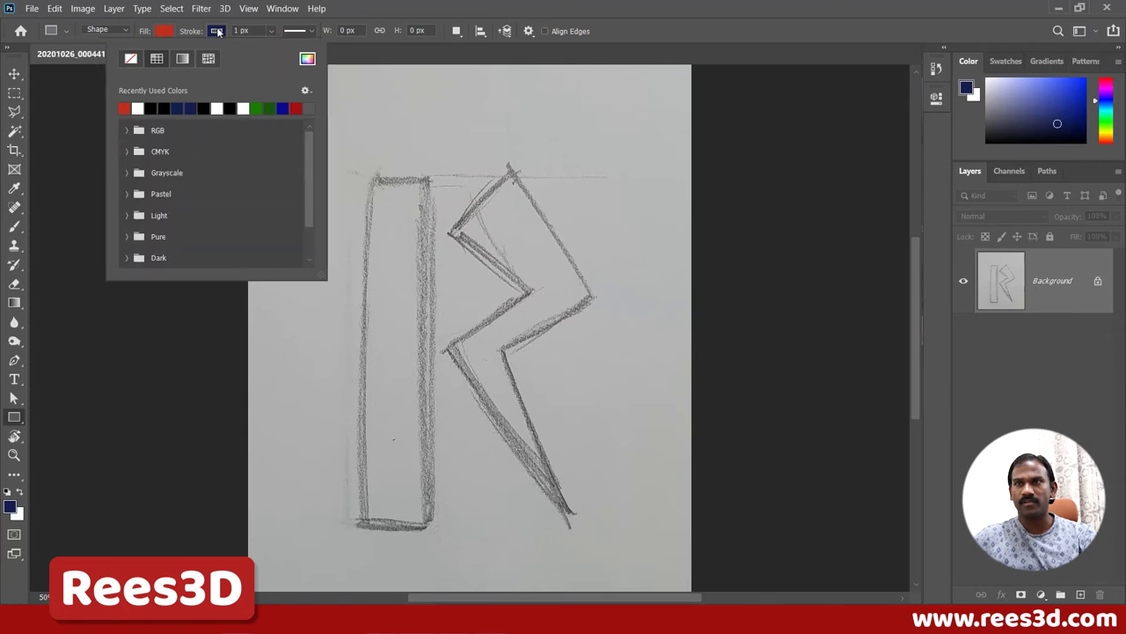
click(130, 58)
click(522, 6)
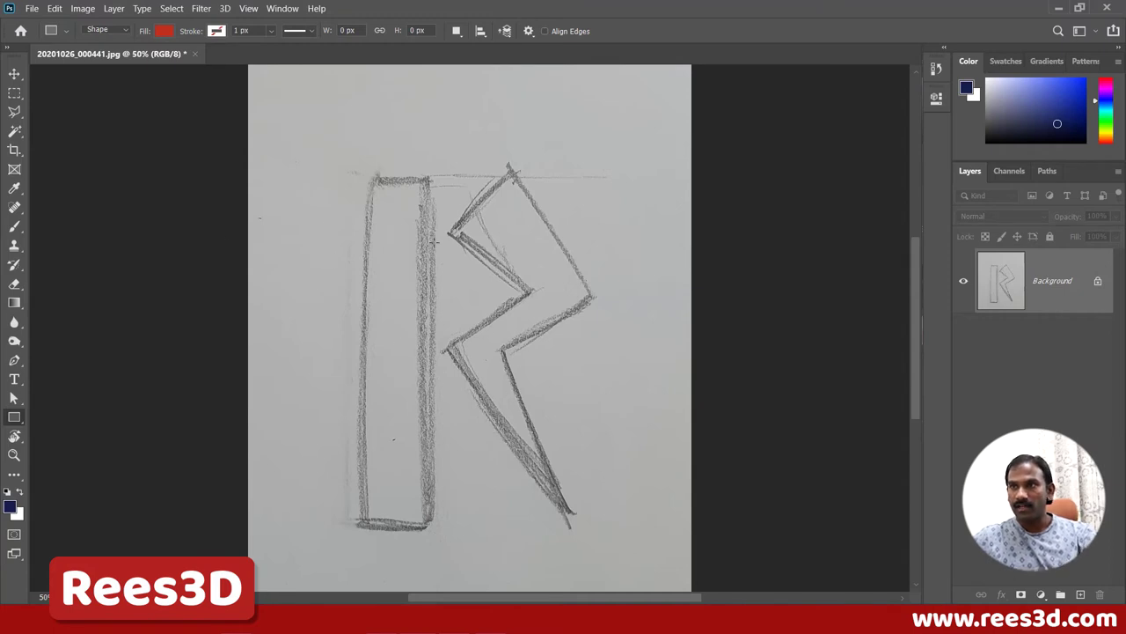
drag(360, 179, 428, 528)
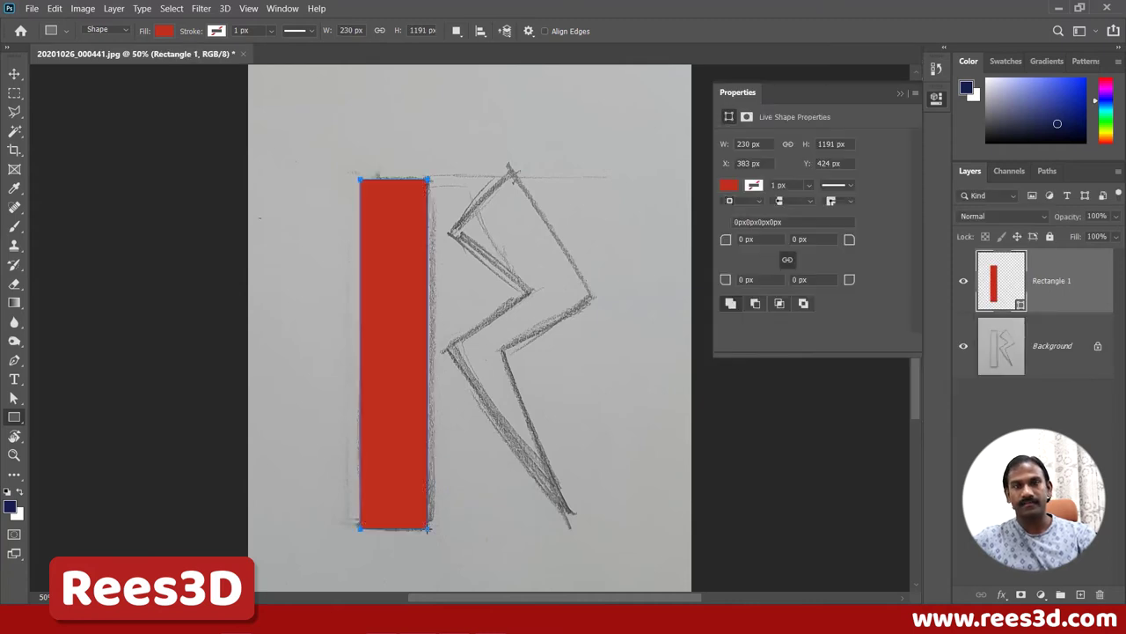
Preview the red stem with the sketch hidden, show the sketch again, and draw a second rectangle about 282 by 260 px over the R's upper arm
click(962, 346)
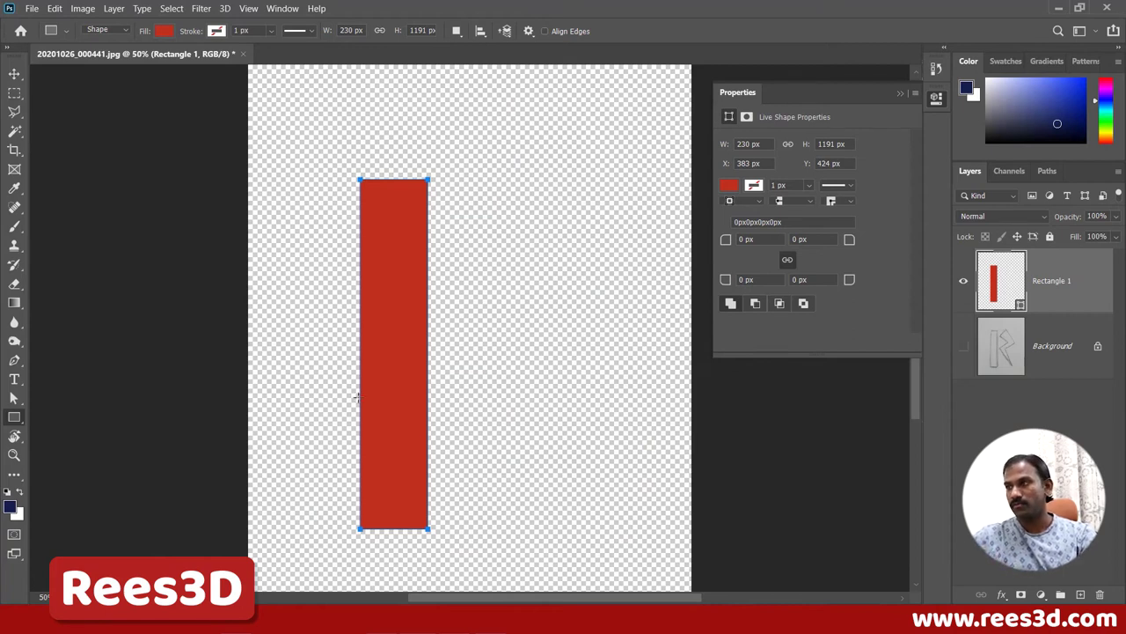
click(963, 346)
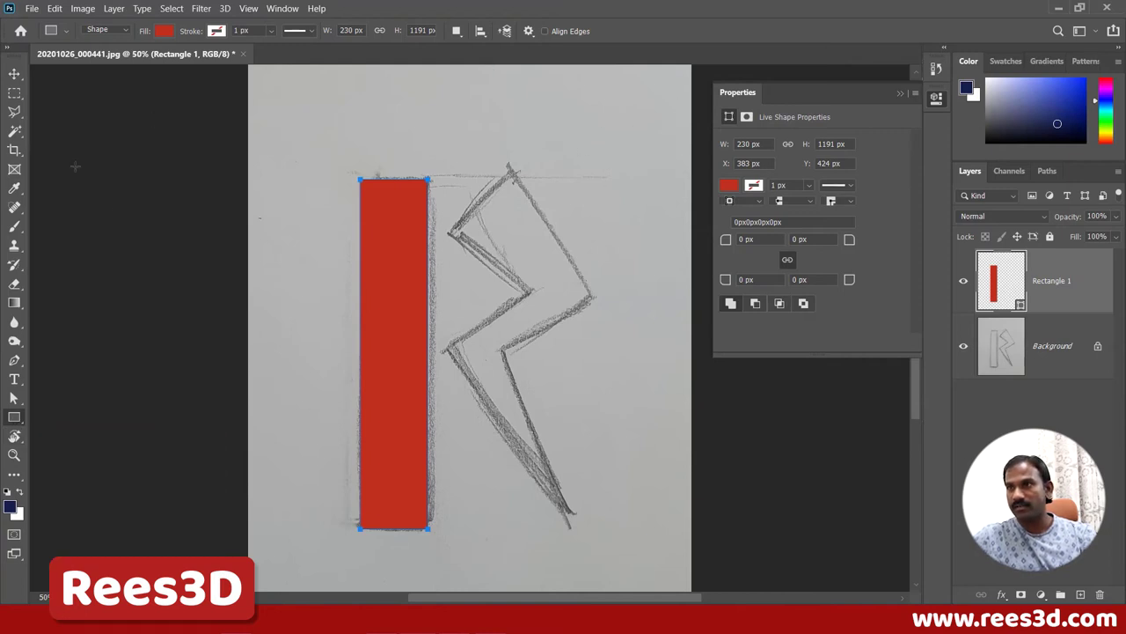
drag(465, 183, 547, 259)
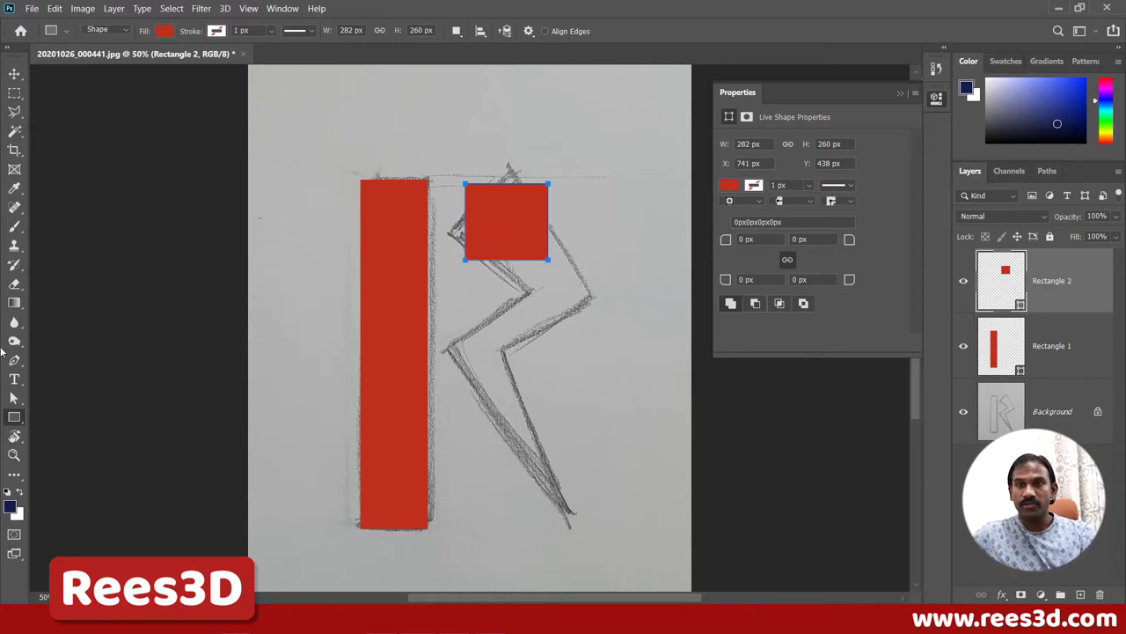
Convert the small rectangle to a regular path and move its corner anchors individually onto the outline of the R's upper diagonal arm
click(17, 400)
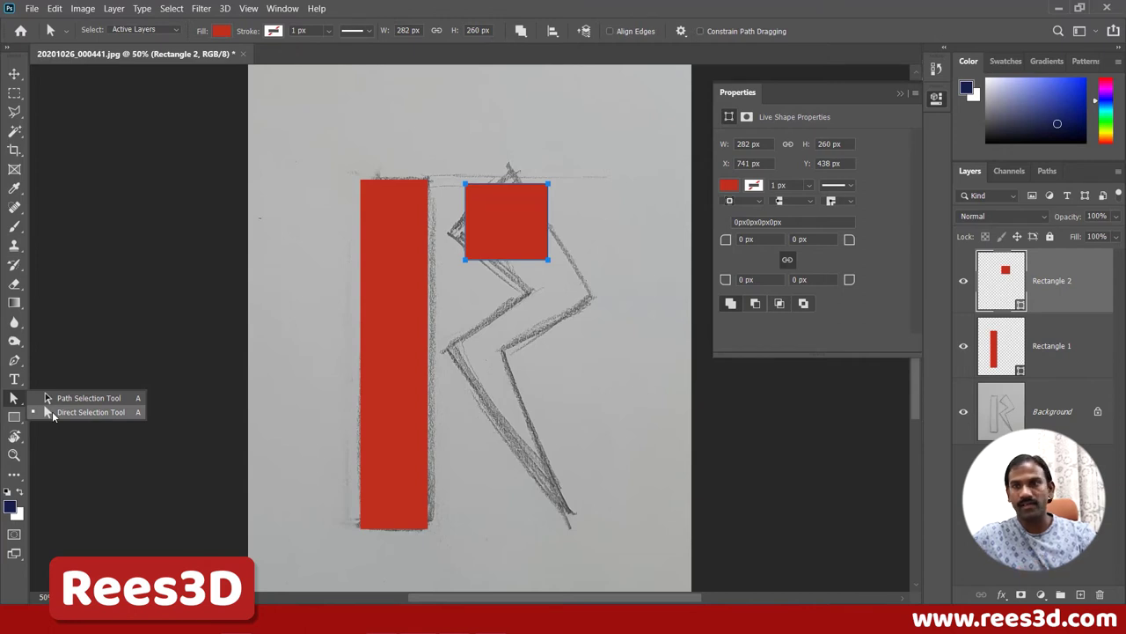
click(52, 411)
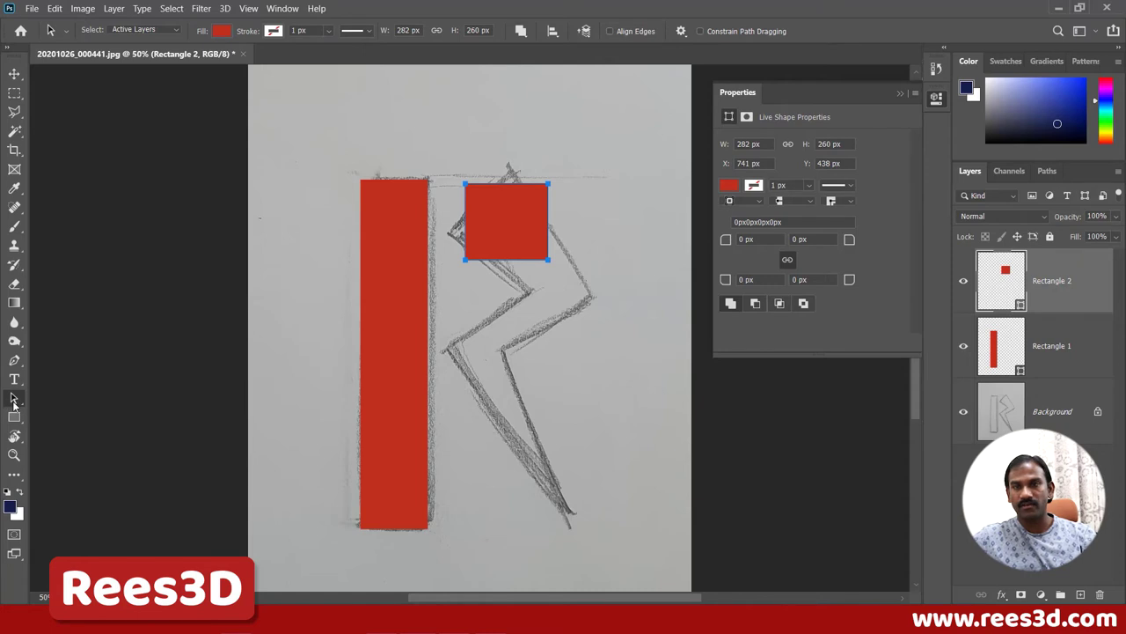
click(16, 399)
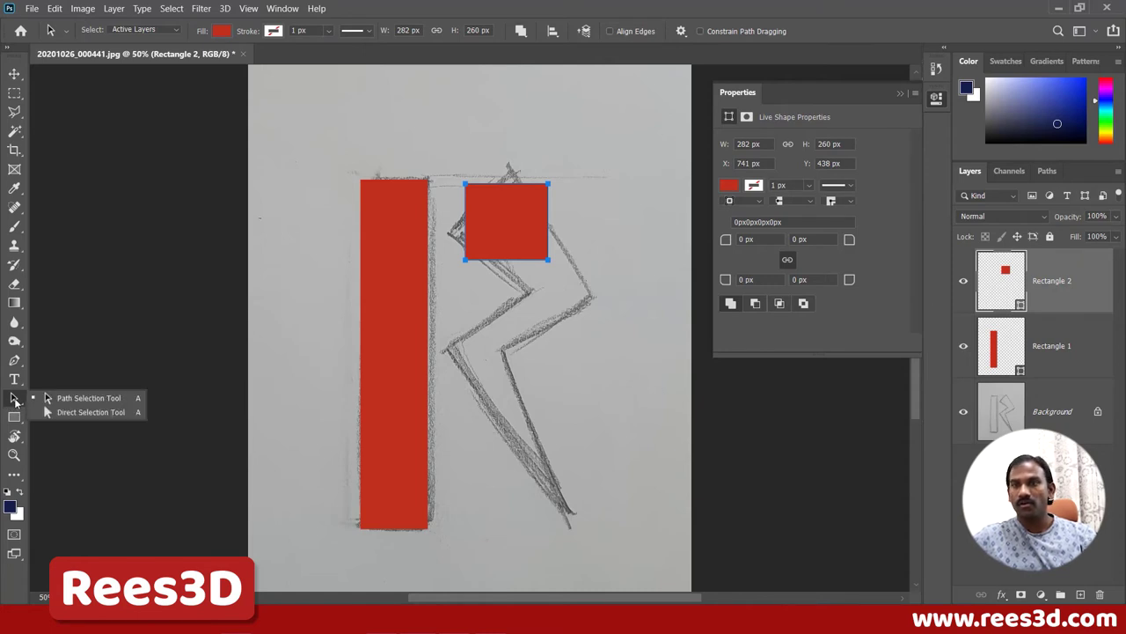
click(69, 413)
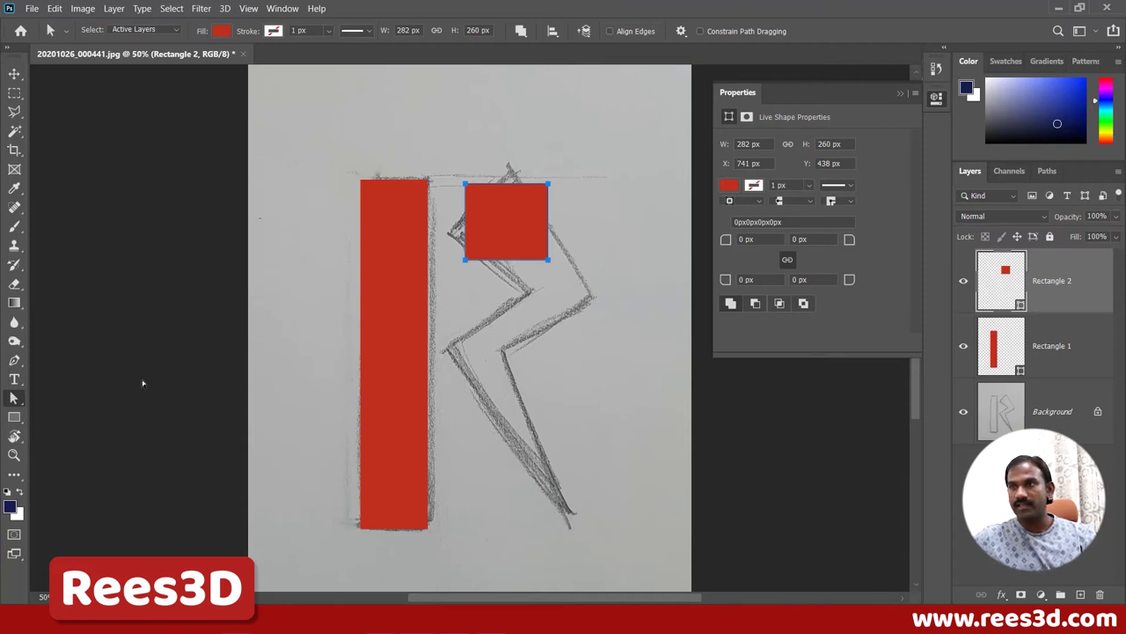
click(548, 260)
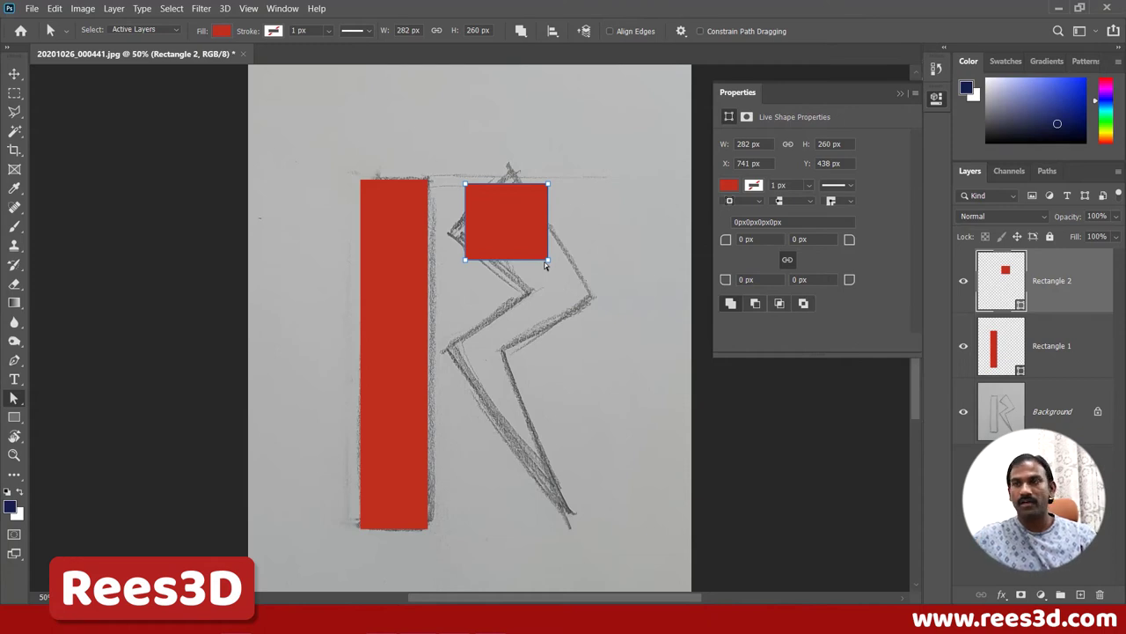
click(544, 269)
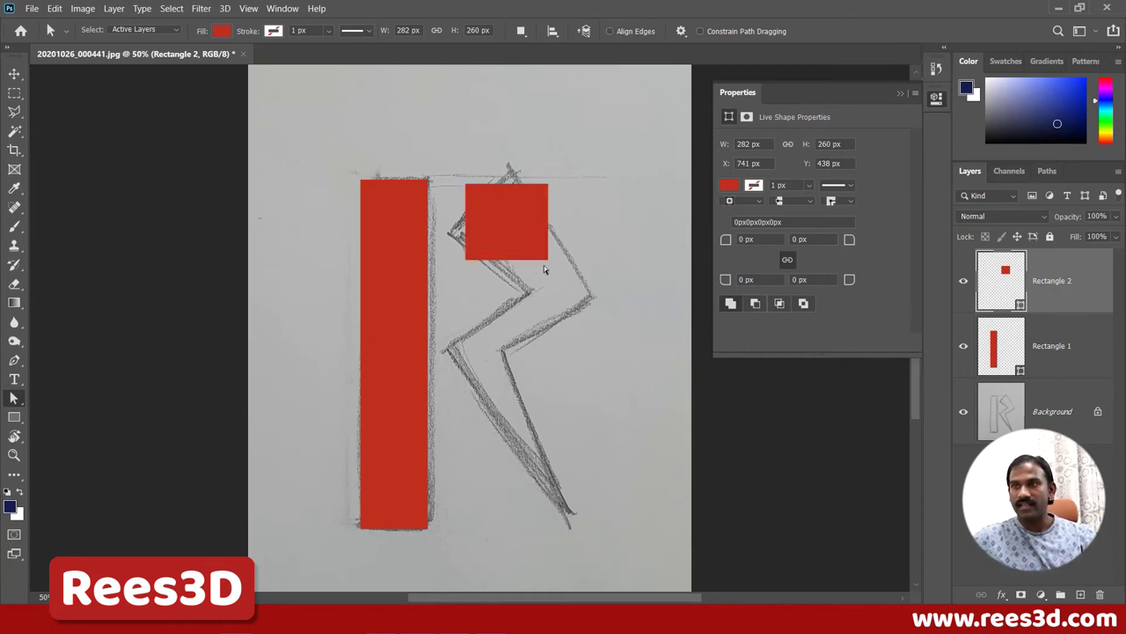
click(547, 260)
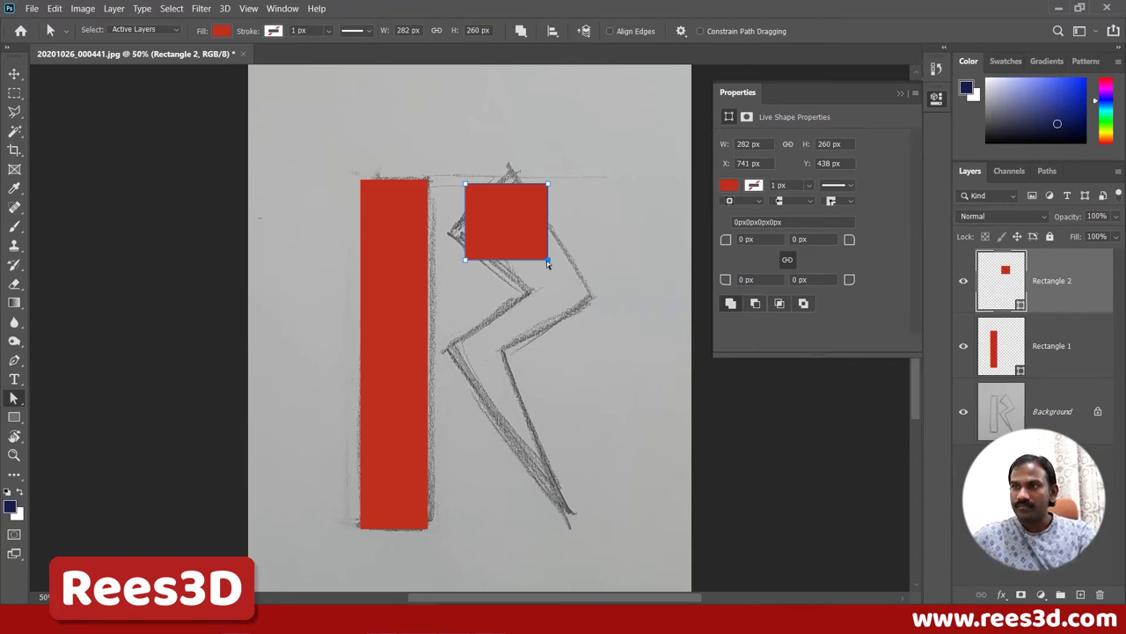
drag(550, 260, 557, 322)
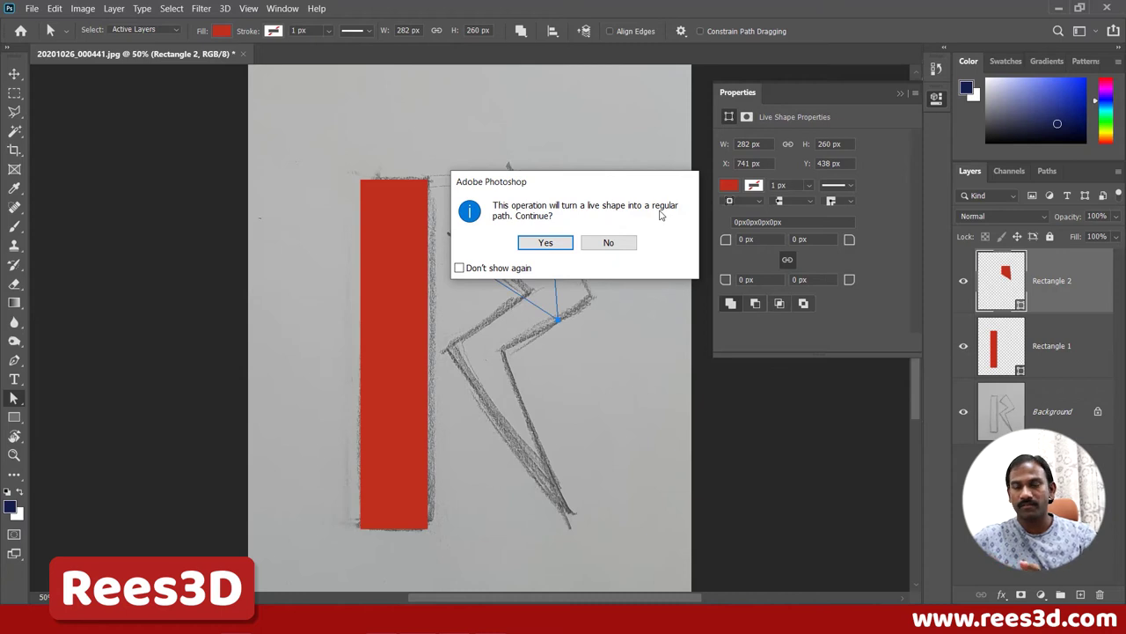
click(545, 244)
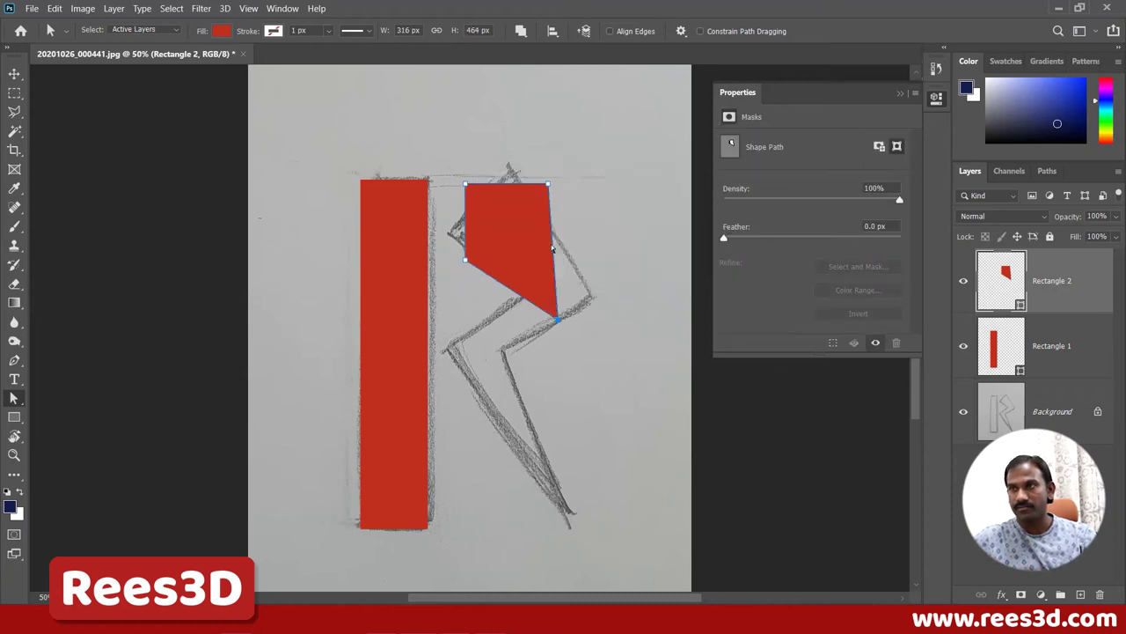
drag(466, 261, 455, 233)
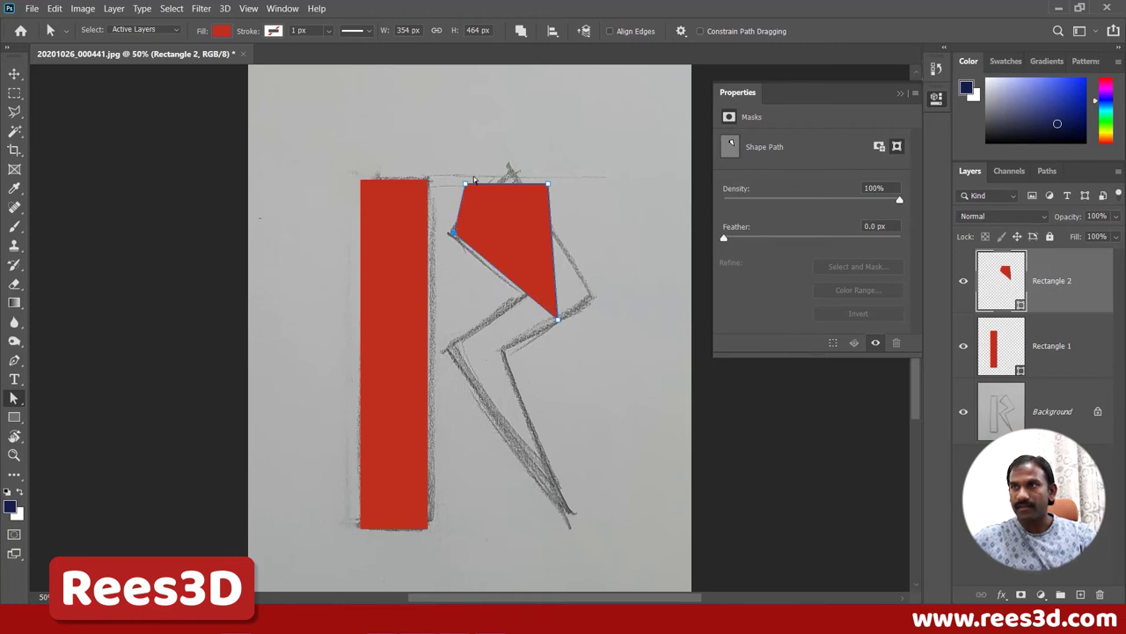
drag(465, 184, 593, 297)
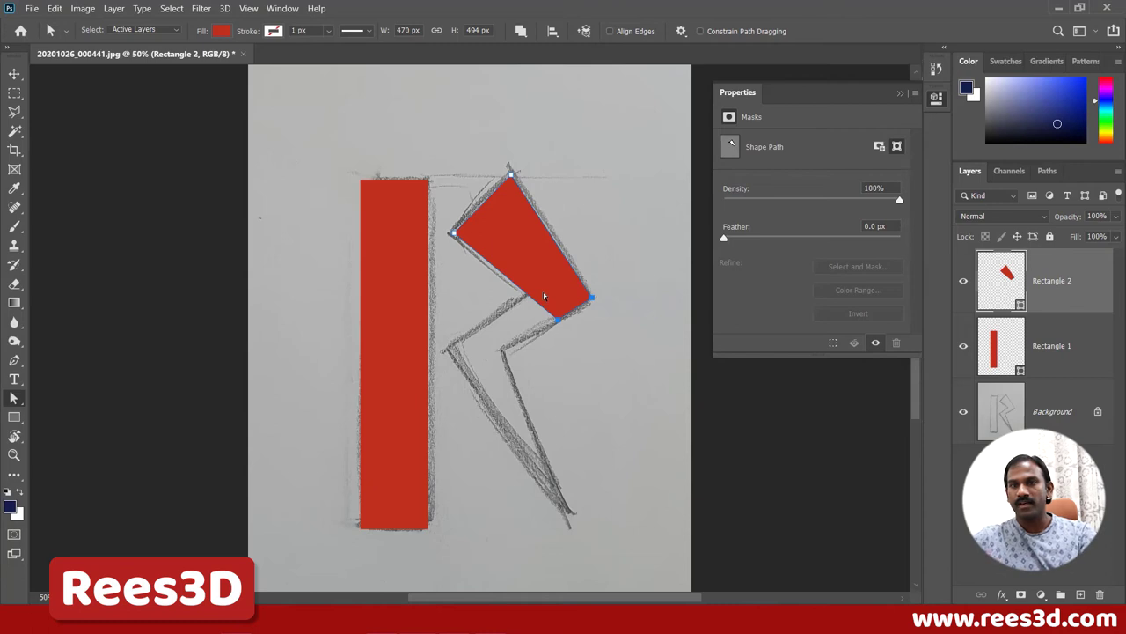
Add three anchor points to the red arm's lower-left edge, one at the sketch's inner corner and two between it and the bottom corner
click(14, 360)
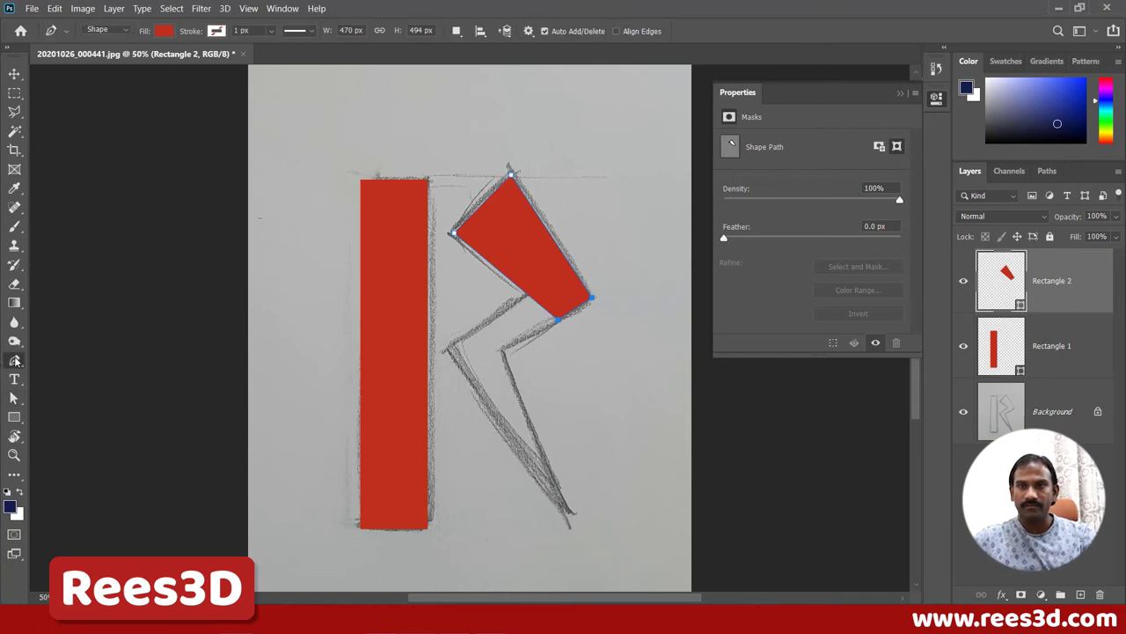
click(14, 360)
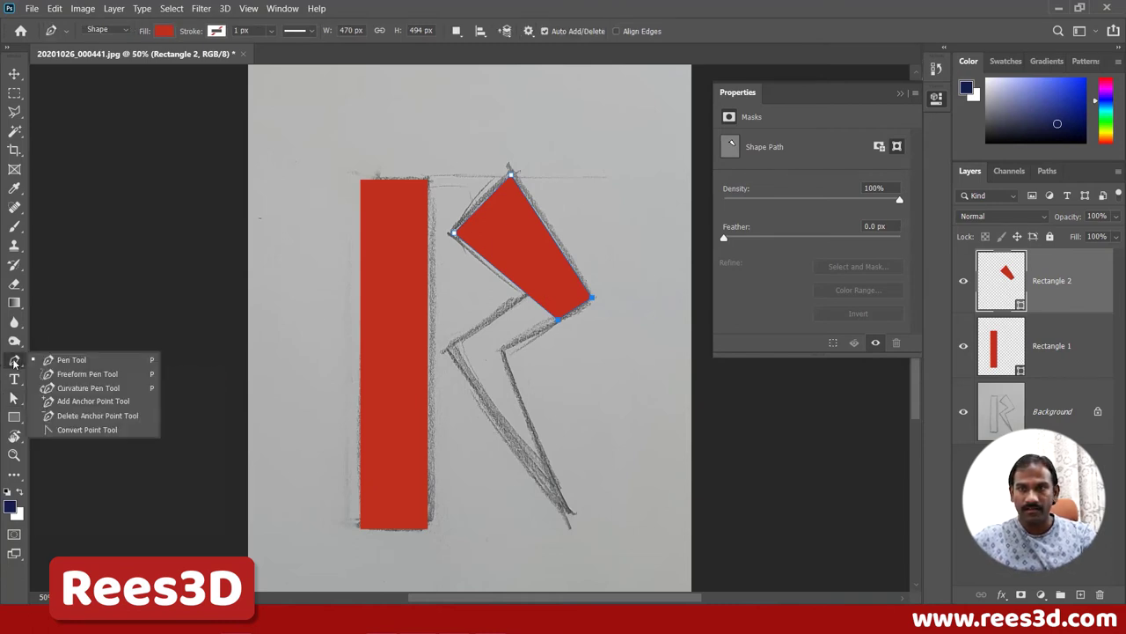
click(65, 405)
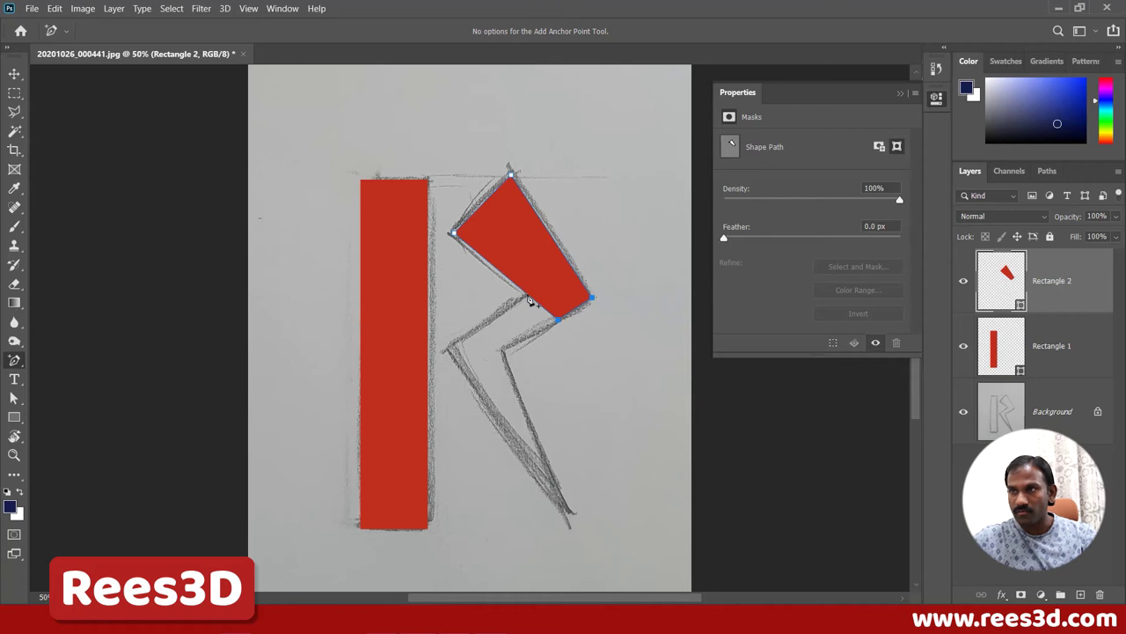
click(526, 296)
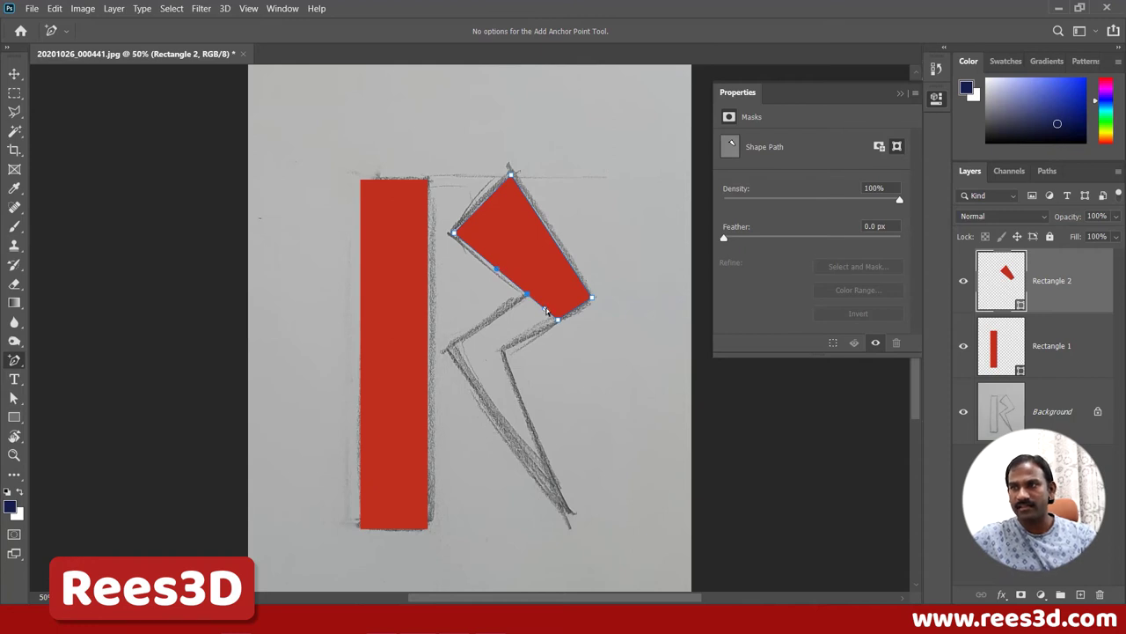
drag(548, 307, 554, 291)
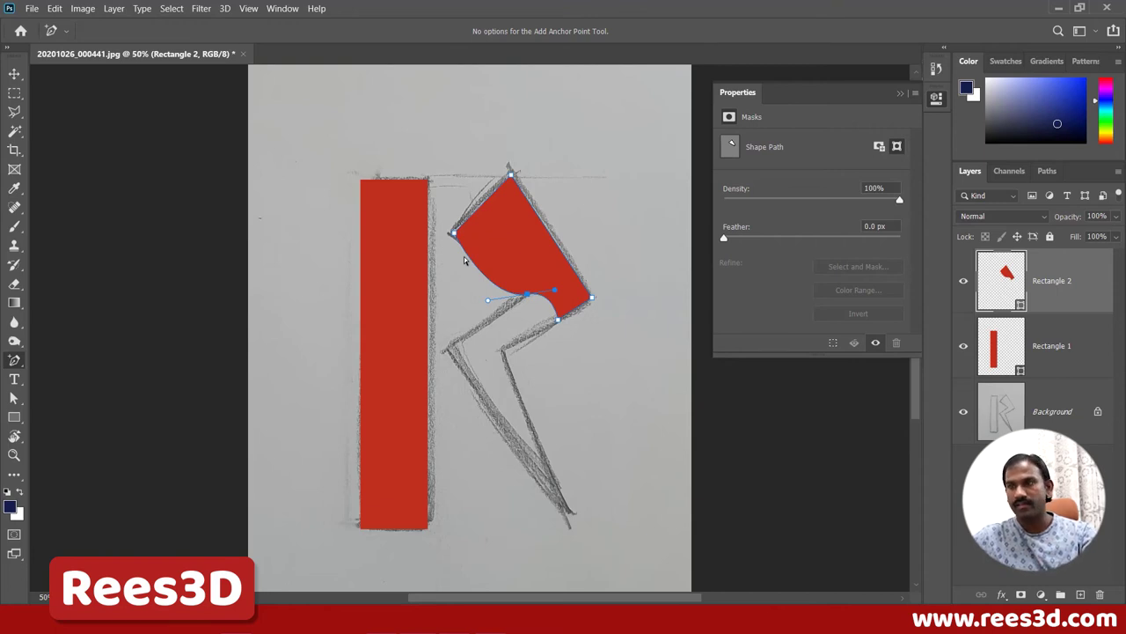
key(ctrl+z)
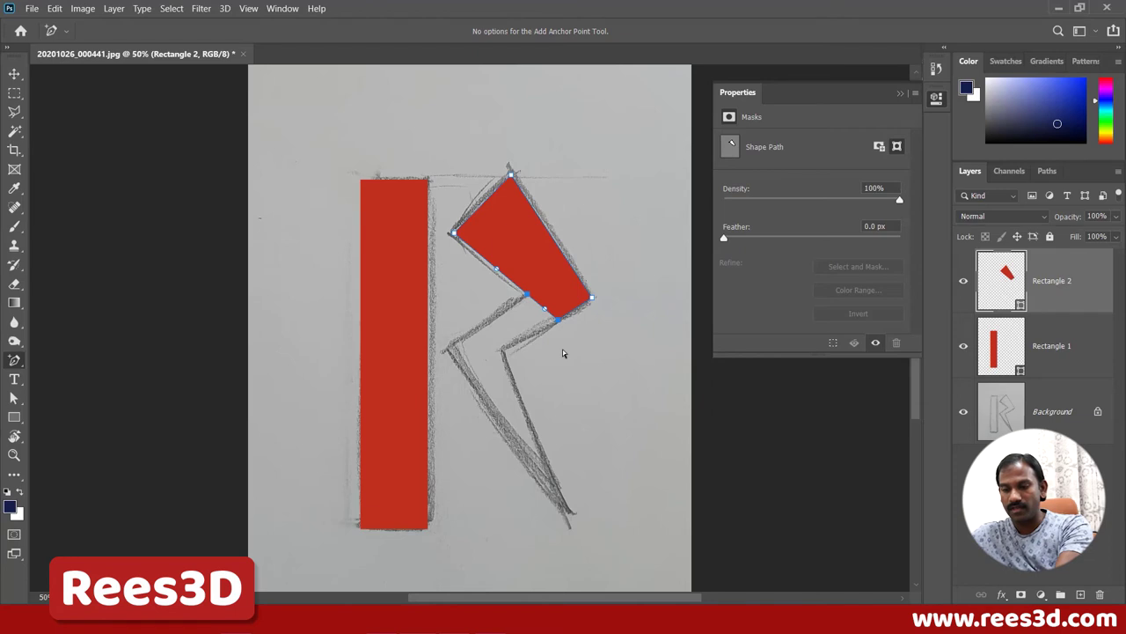
scroll(562, 349, up, 3)
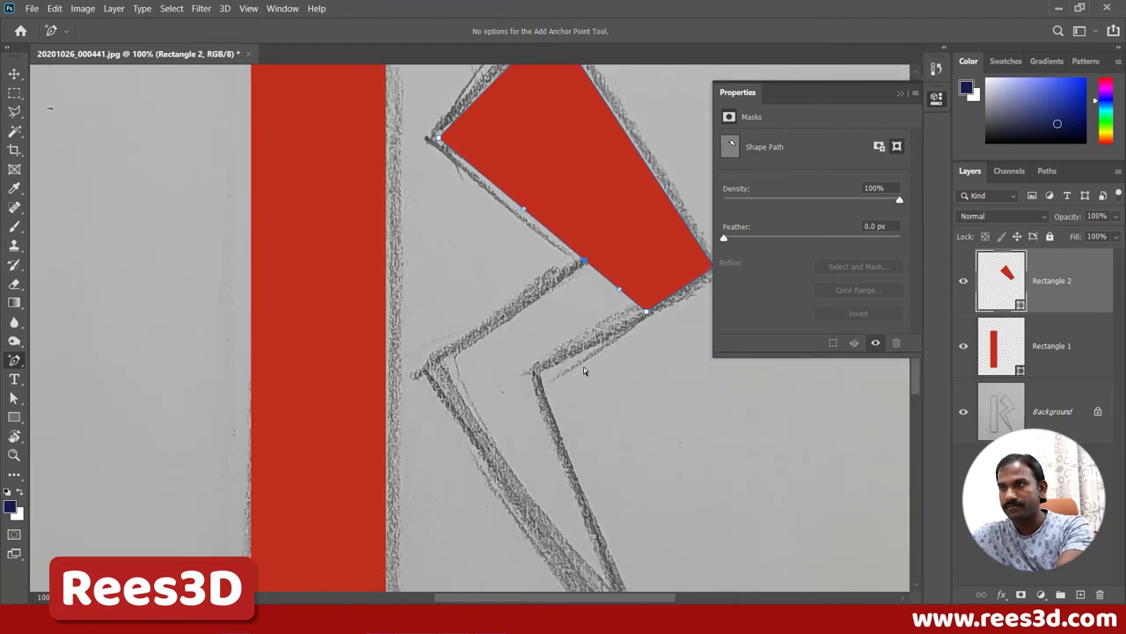
drag(584, 339, 453, 343)
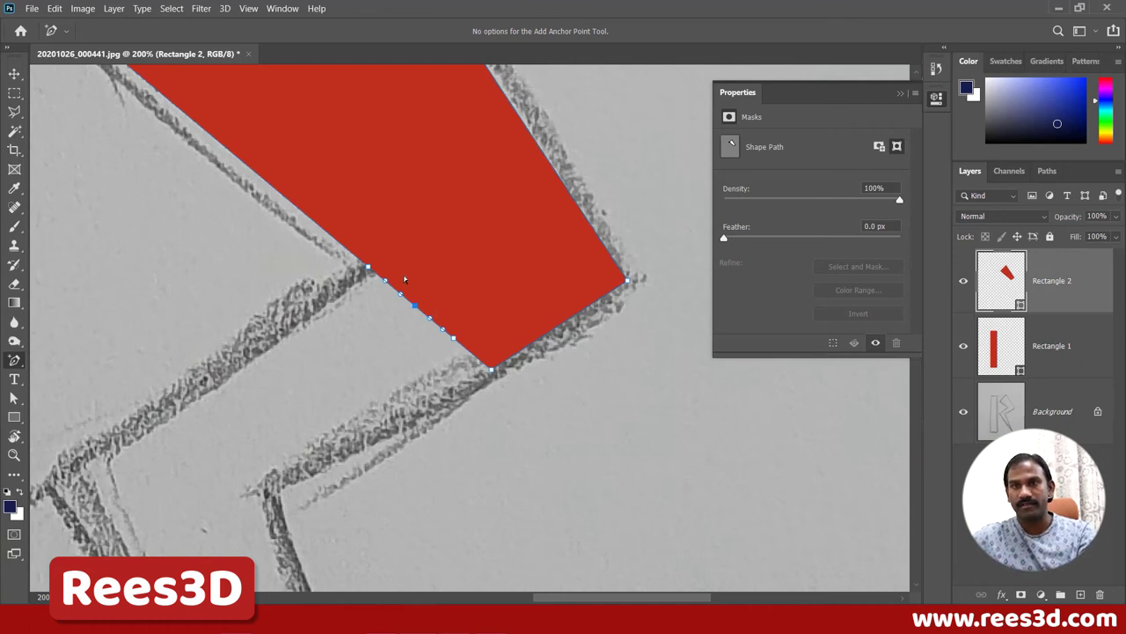
Move the middle added anchor with Direct Selection to the far-left tip of the sketch's lower diagonal arm
click(14, 399)
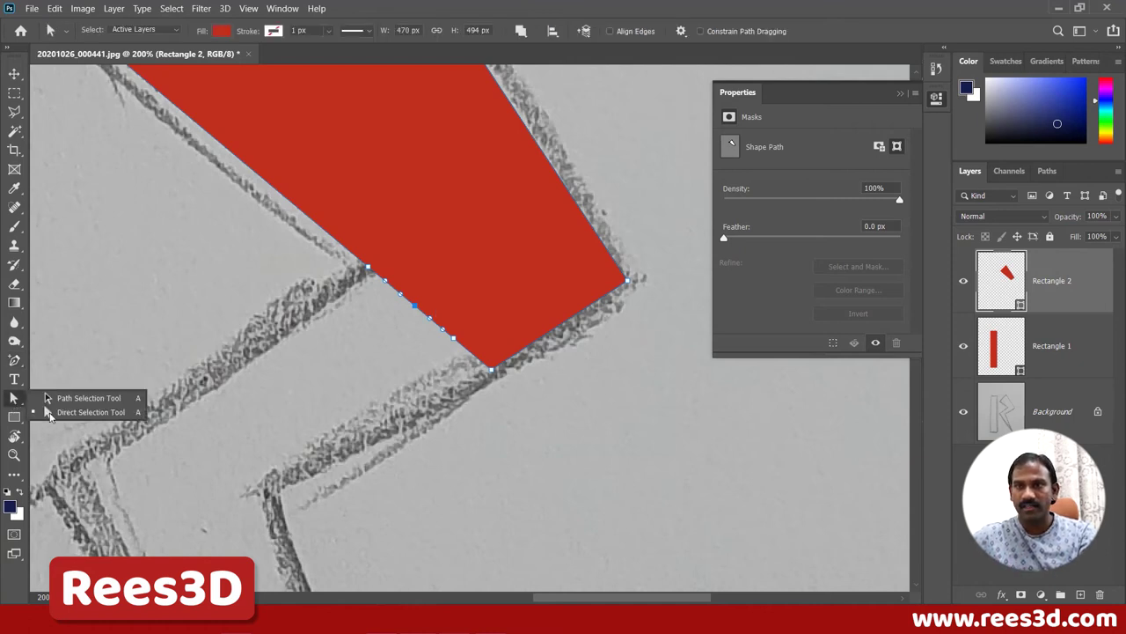
click(63, 412)
click(14, 400)
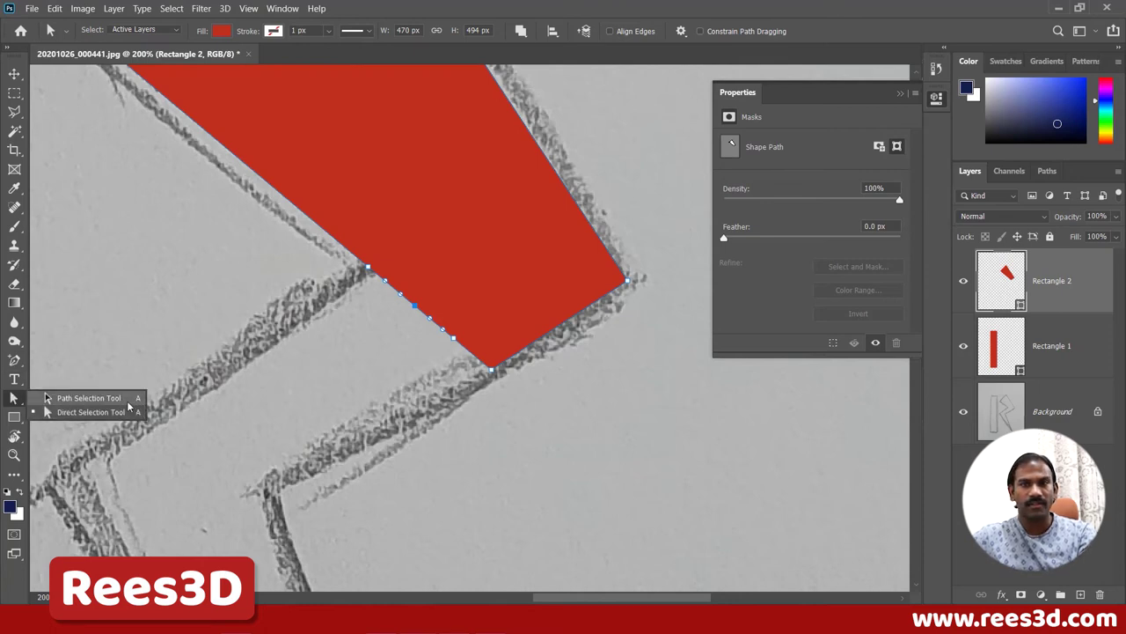
click(67, 414)
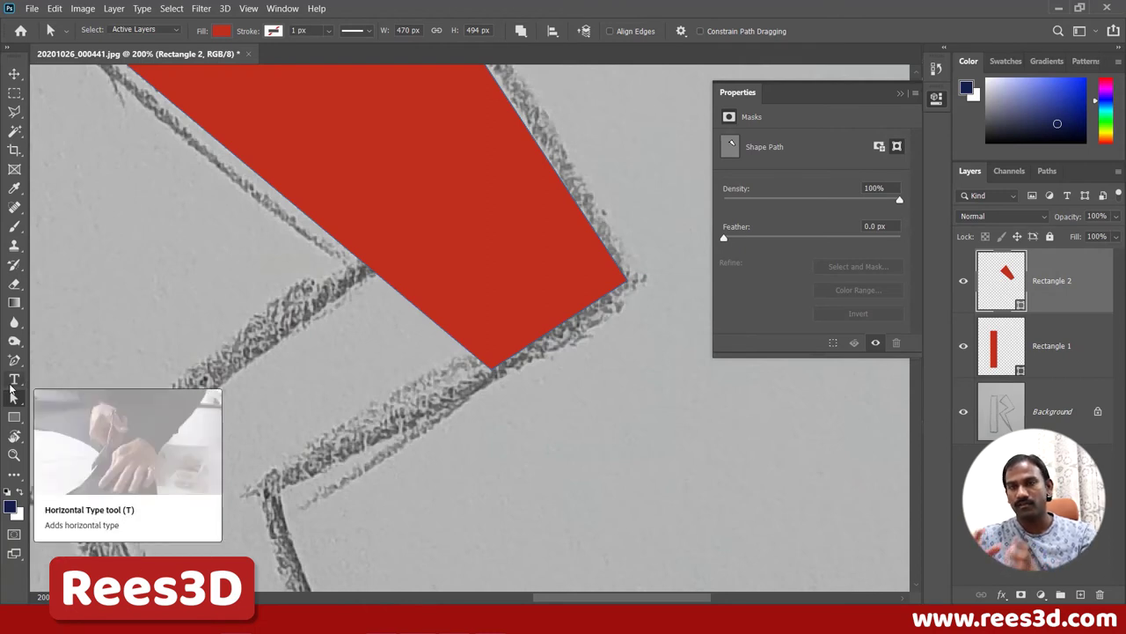
click(466, 349)
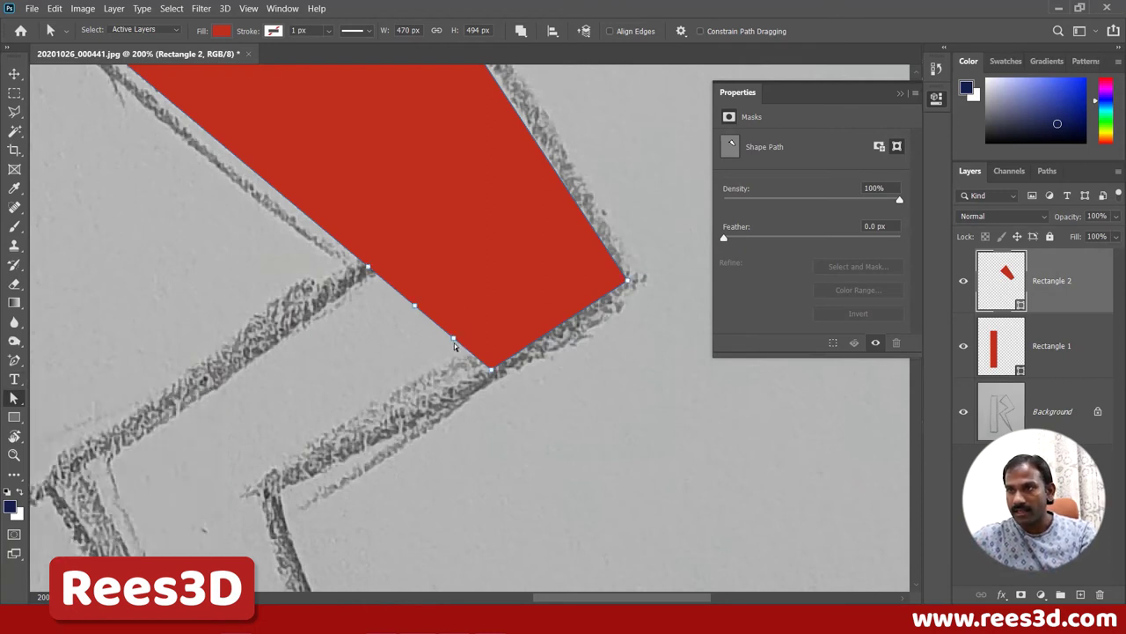
click(368, 267)
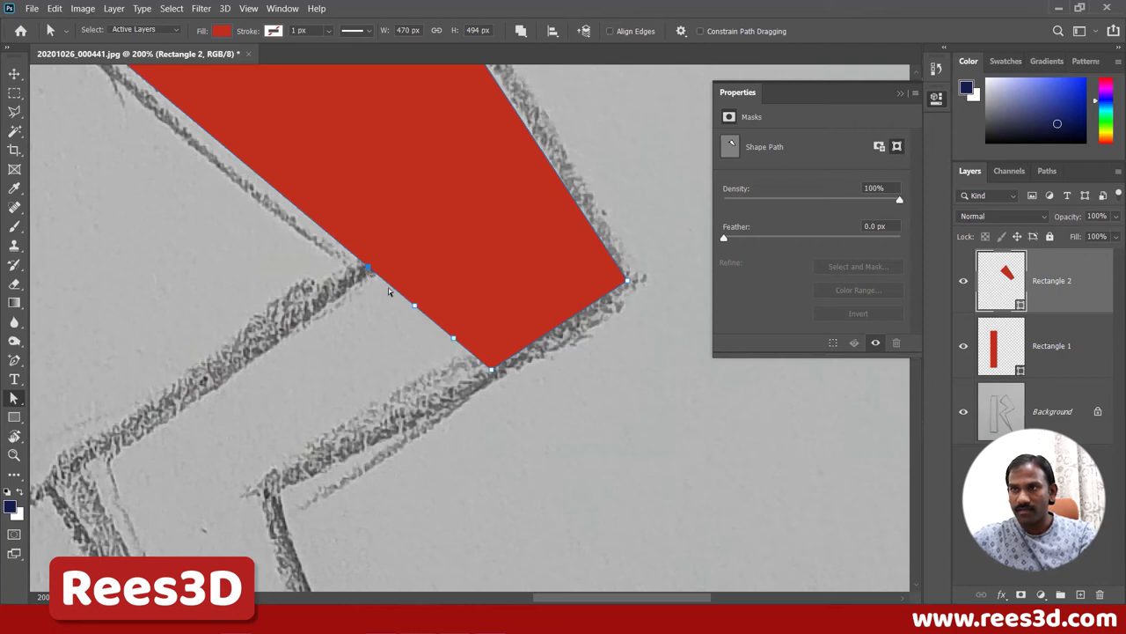
drag(414, 304, 56, 490)
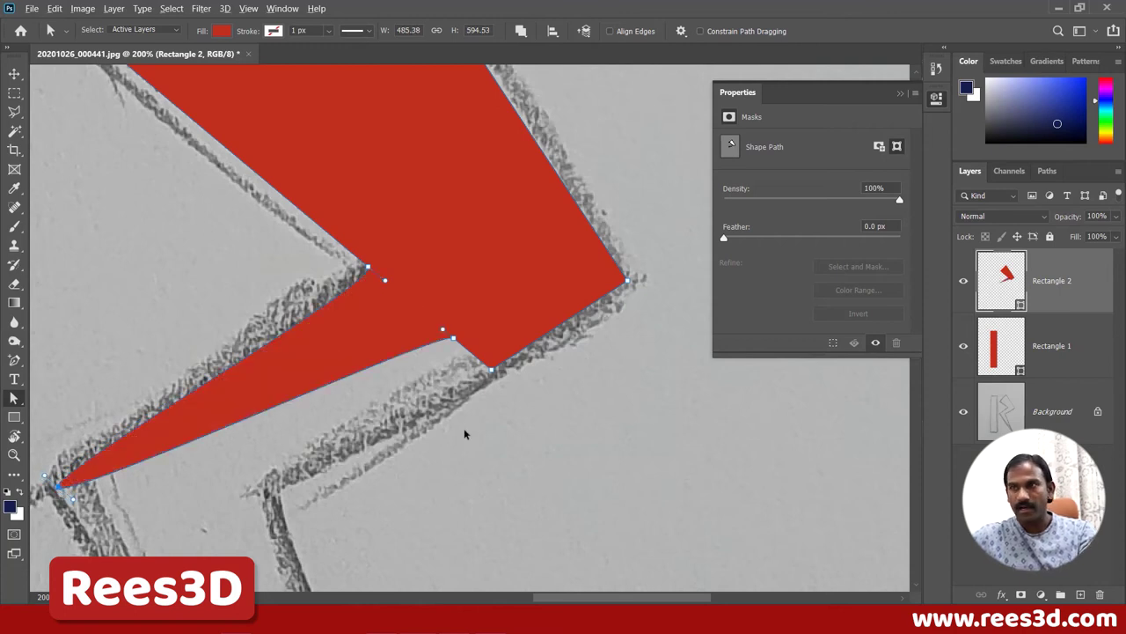
Move the remaining added anchor to the sketch corner where the lower arm meets the right edge of the R's leg
click(490, 370)
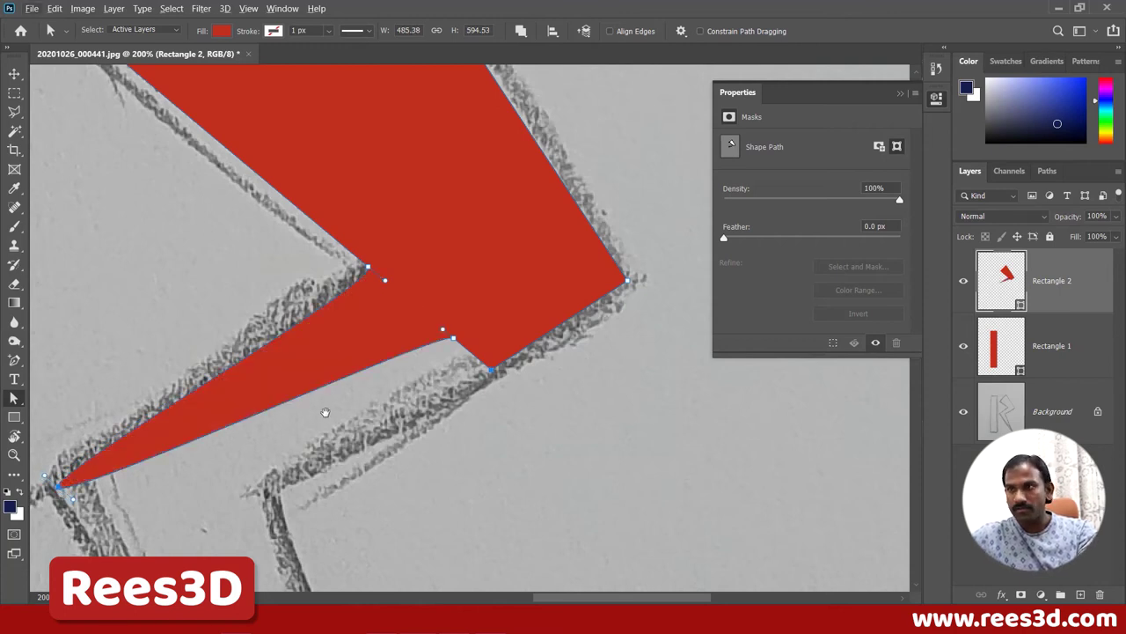
mouse_move(367, 326)
mouse_down()
mouse_move(465, 259)
mouse_move(464, 238)
mouse_move(340, 347)
mouse_move(330, 375)
mouse_up()
drag(526, 350, 450, 412)
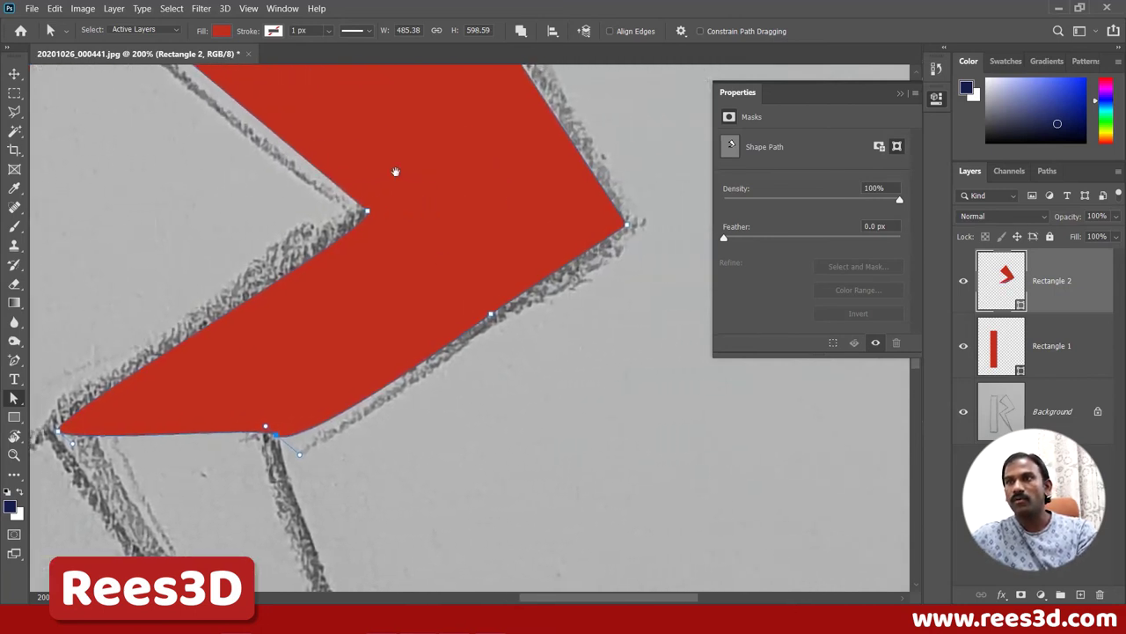
click(360, 213)
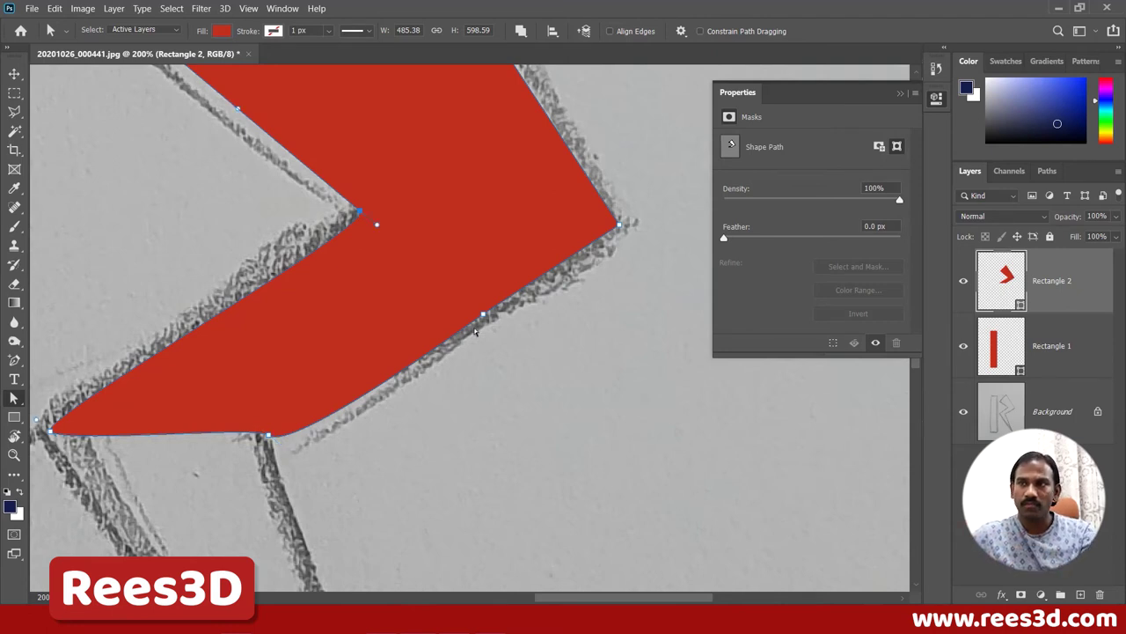
drag(376, 227, 371, 238)
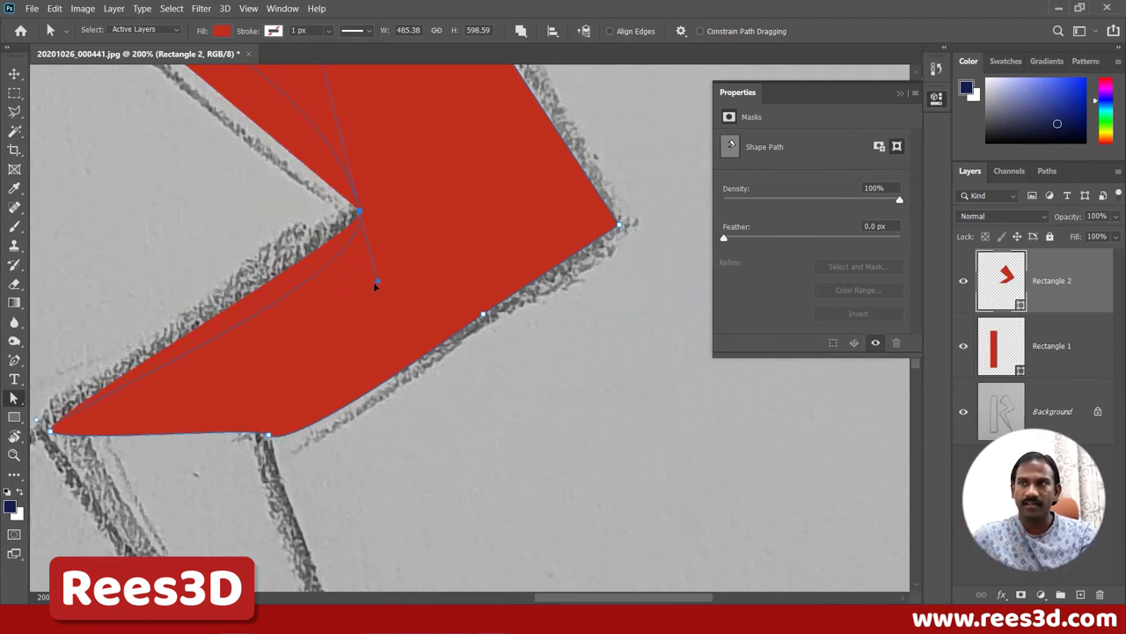
key(ctrl+z)
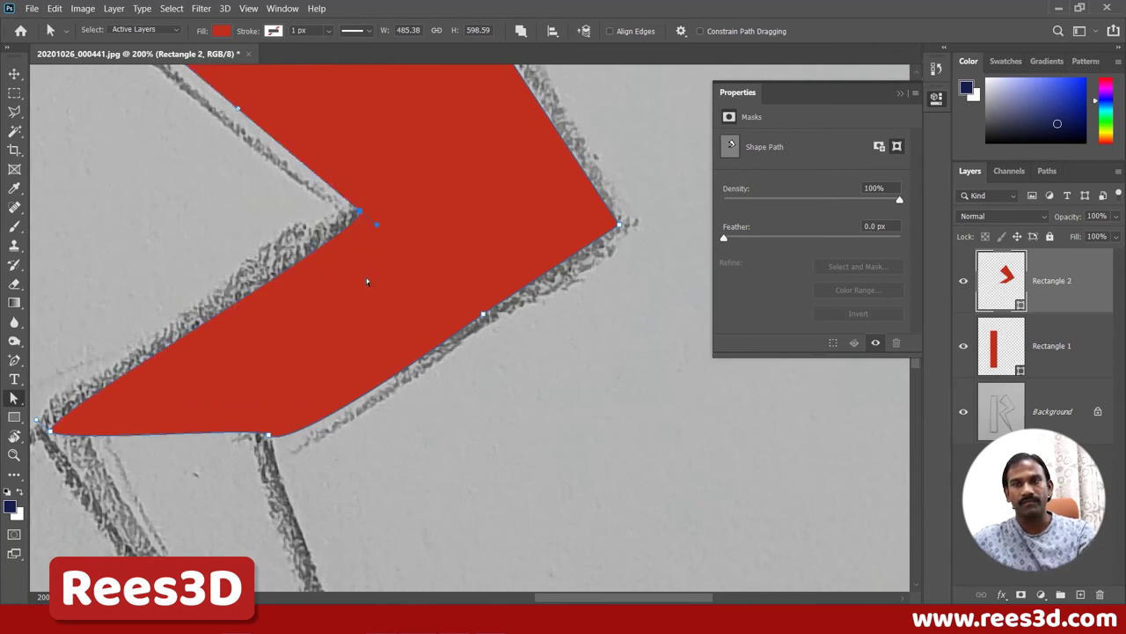
Use the Convert Point tool to make the anchors at the inner notch, far-left tip and lower arm's bottom corner sharp corners
click(14, 361)
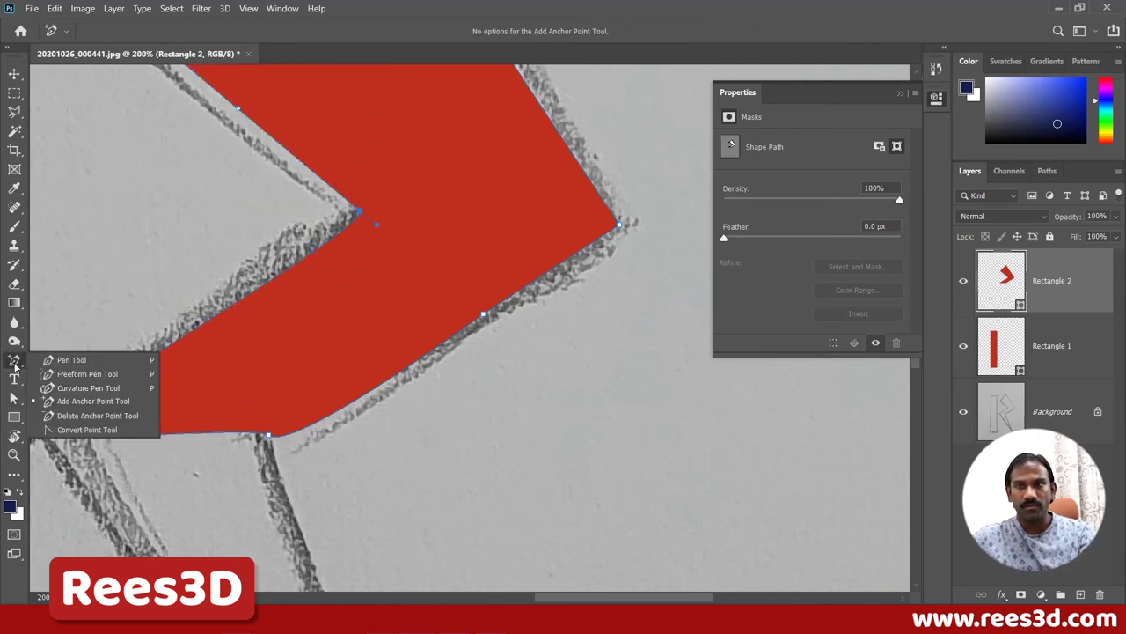
click(72, 430)
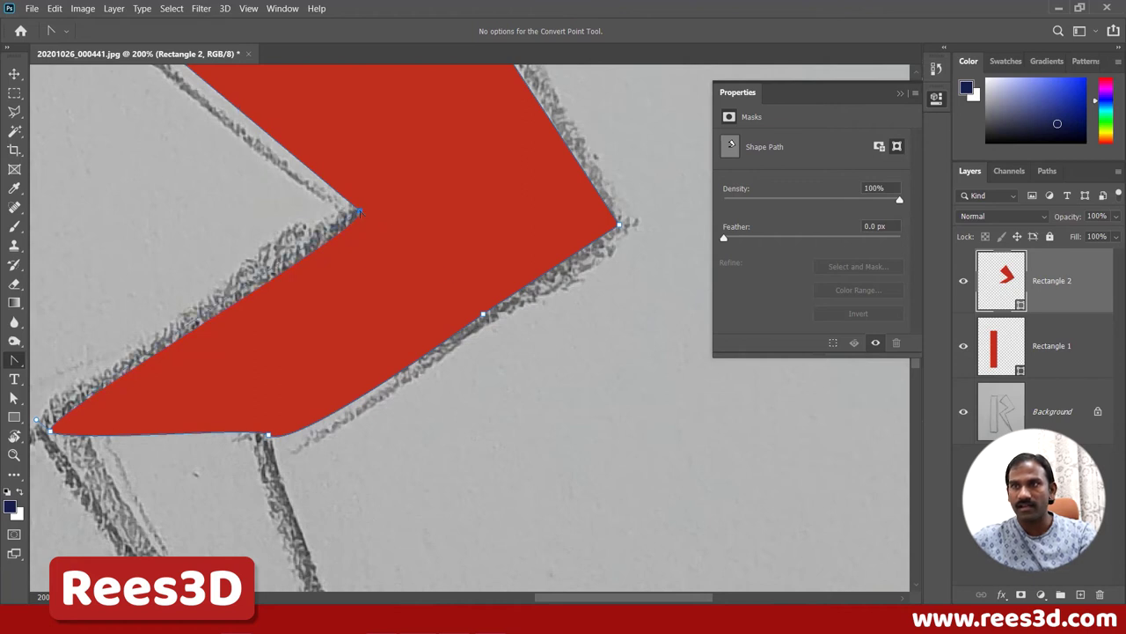
click(356, 210)
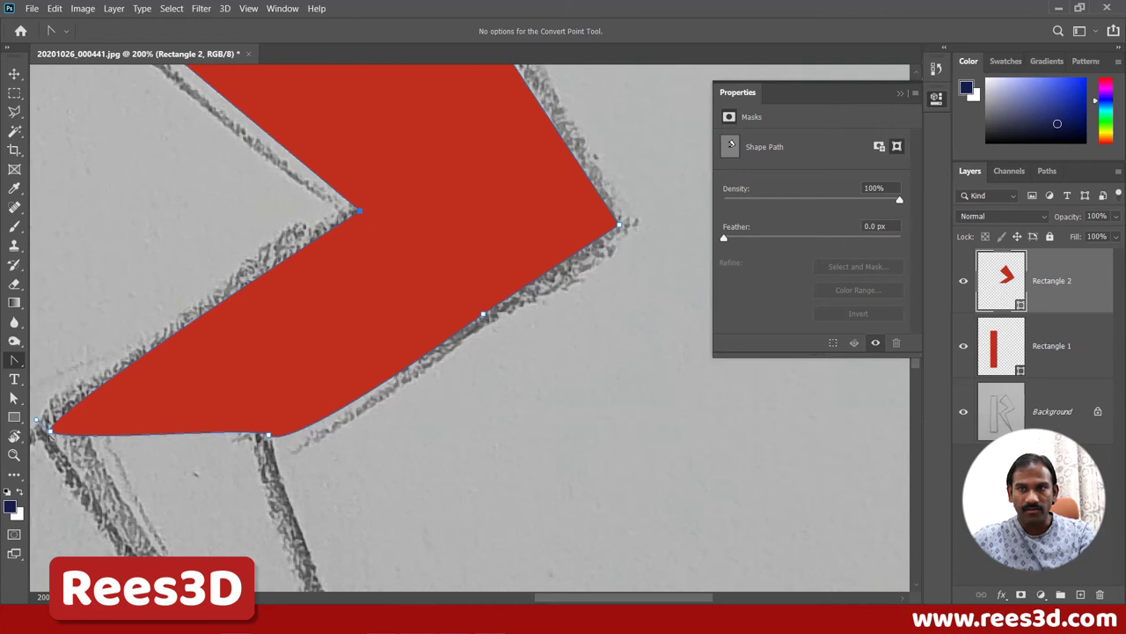
drag(50, 431, 258, 427)
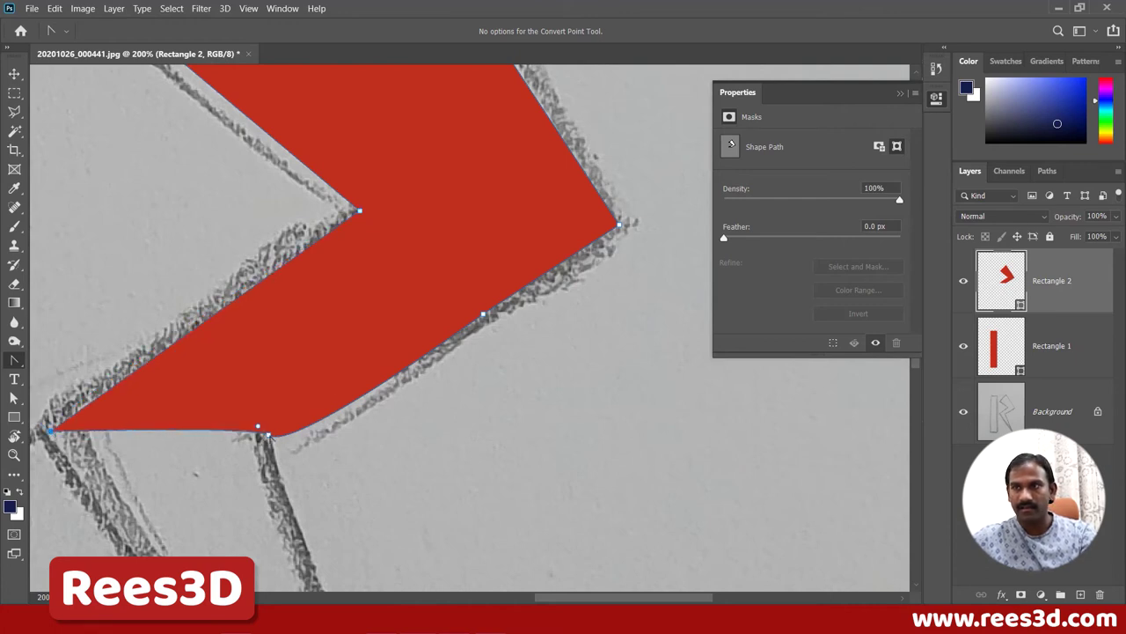
click(269, 435)
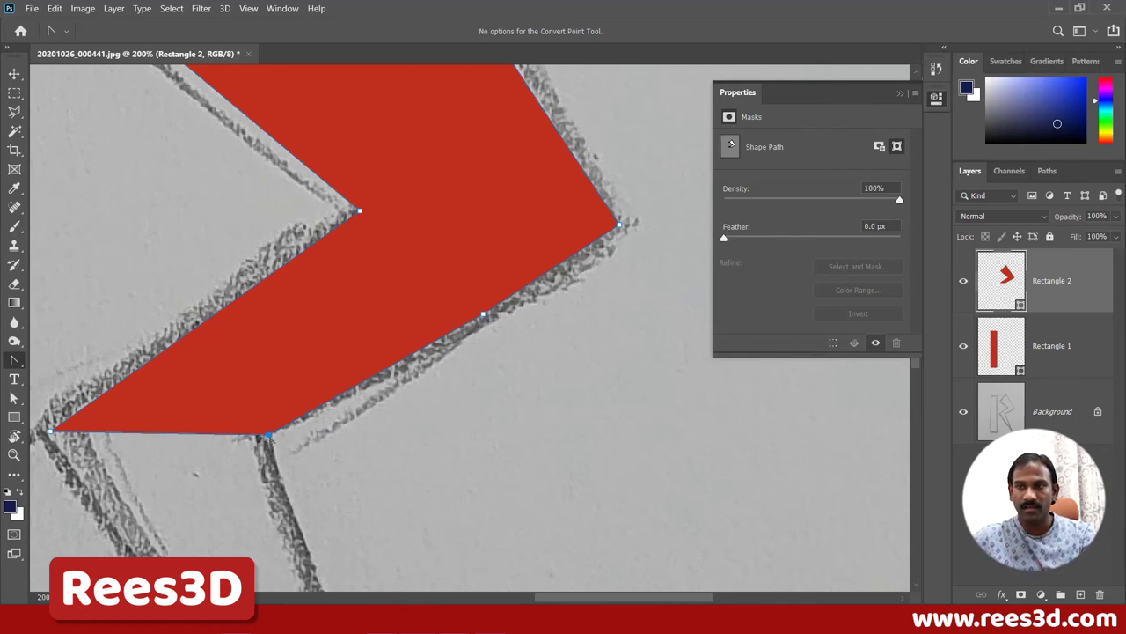
drag(268, 435, 208, 534)
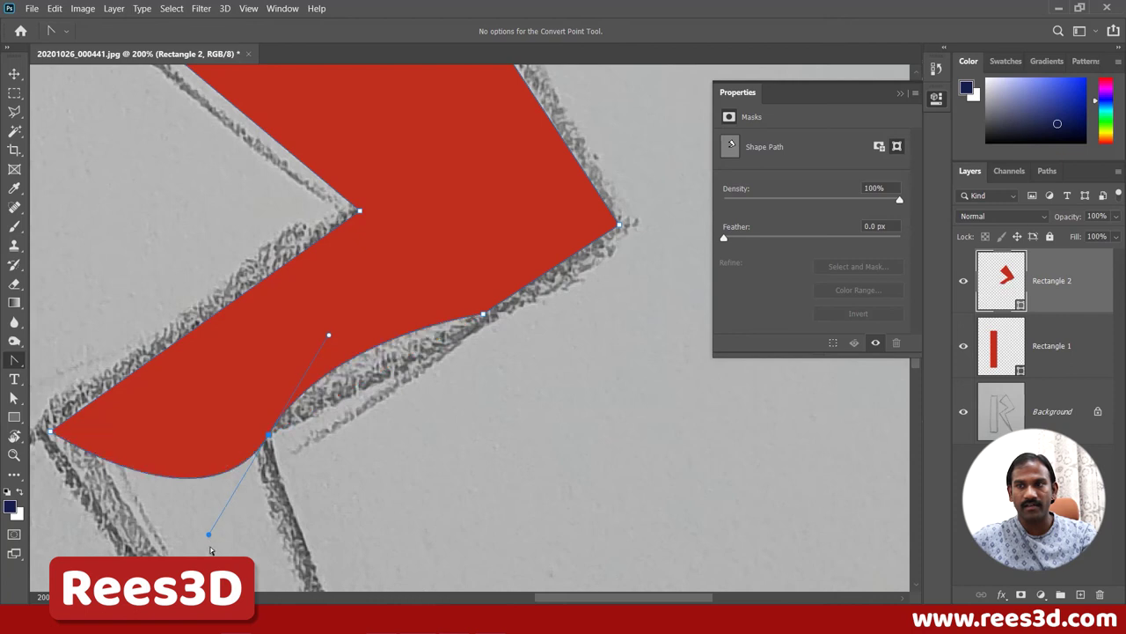
click(269, 436)
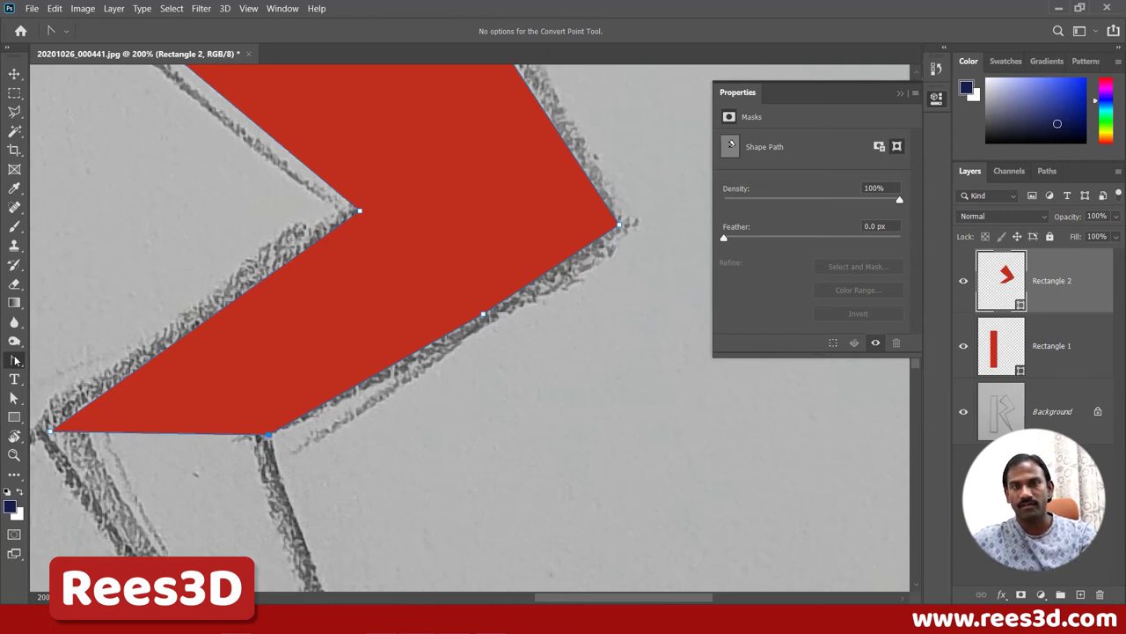
Move the lower arm's bottom corner anchor to the sketched leg's tip, and shift the remaining edge anchor toward the leg's inner corner
drag(472, 384, 500, 502)
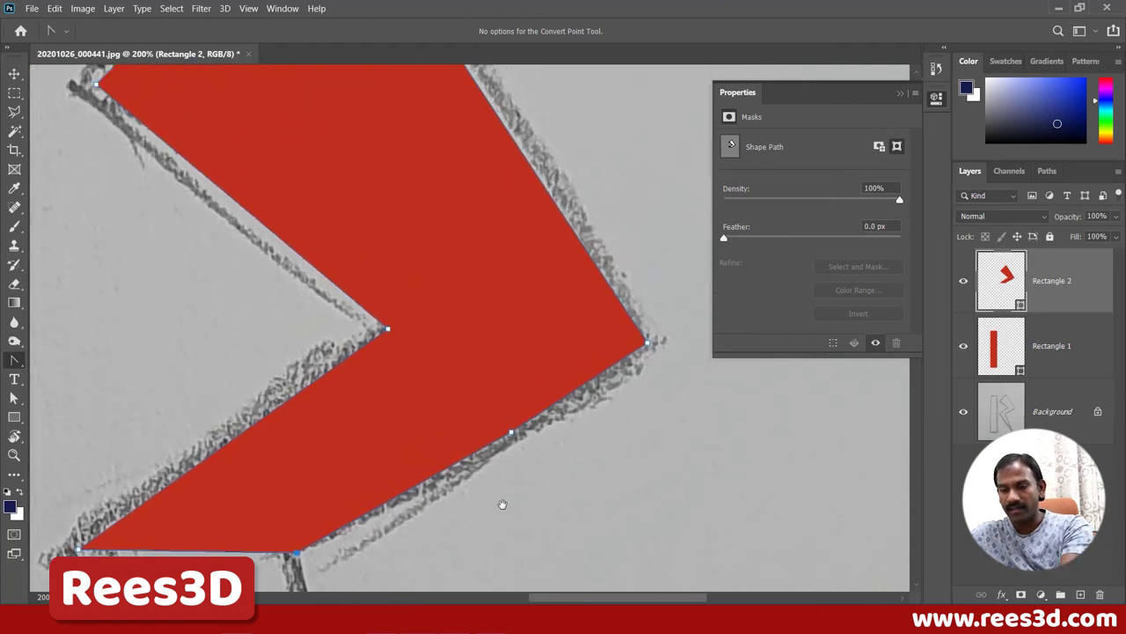
key(ctrl+minus)
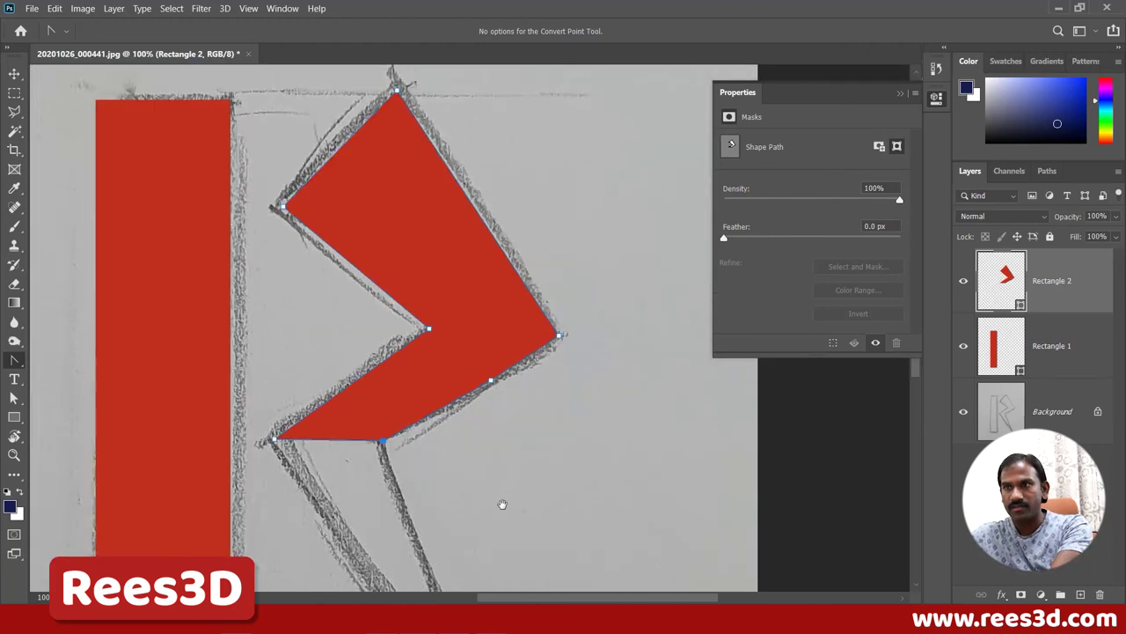
drag(510, 516, 440, 232)
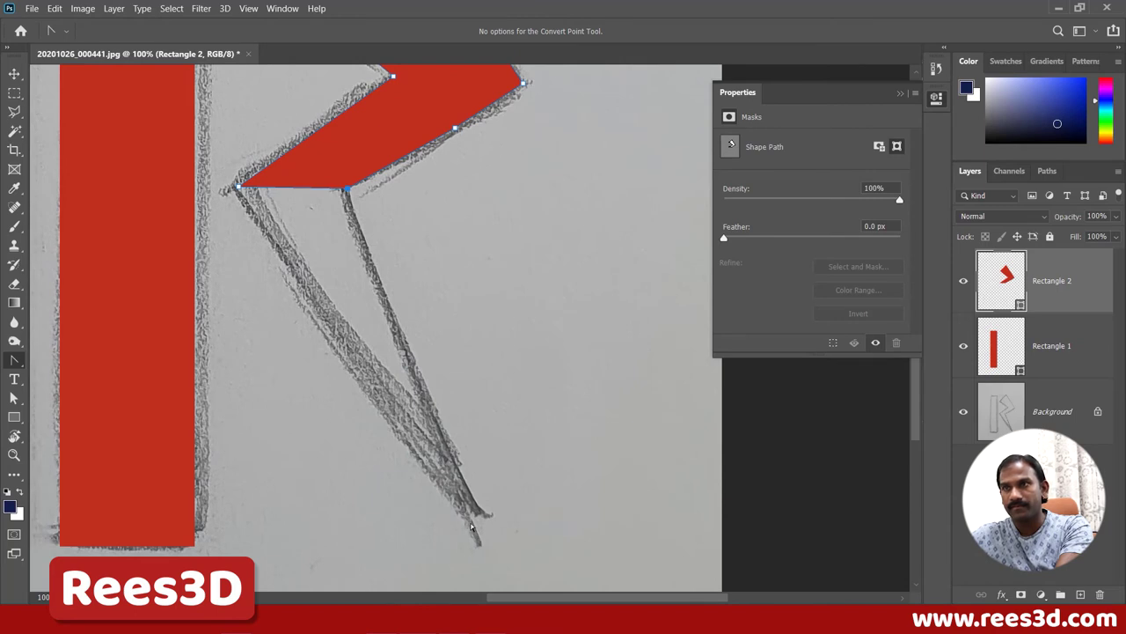
drag(390, 217, 498, 592)
click(14, 398)
drag(480, 201, 281, 255)
drag(361, 261, 436, 218)
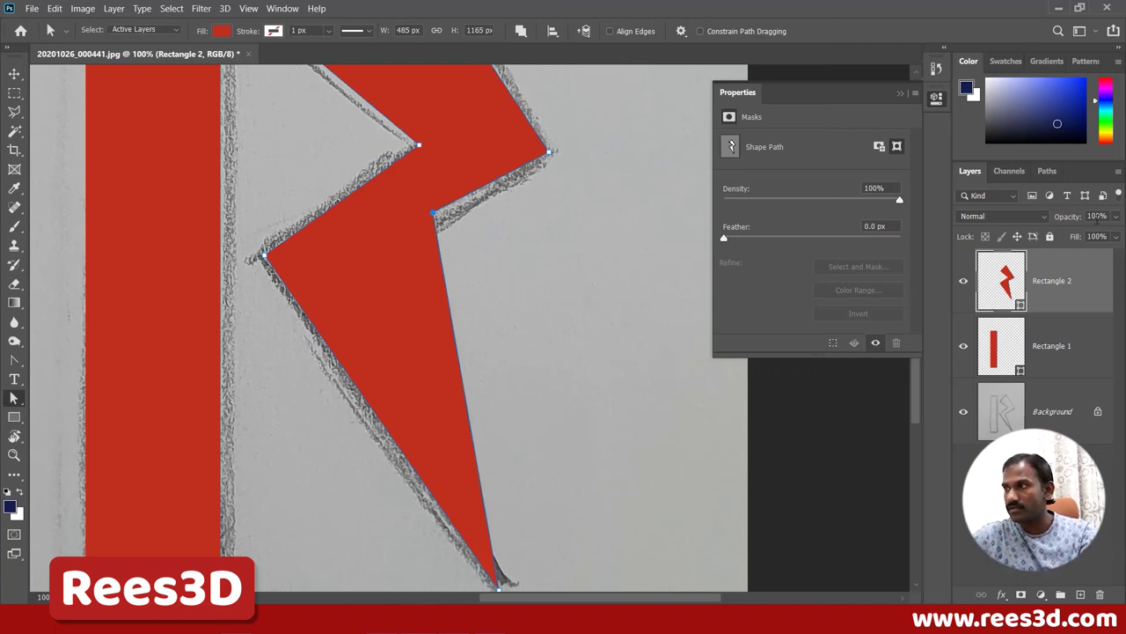
Set the Rectangle 2 layer's opacity to 50% and move the edge anchor onto the sketched corner where the lower arm meets the leg
click(1096, 216)
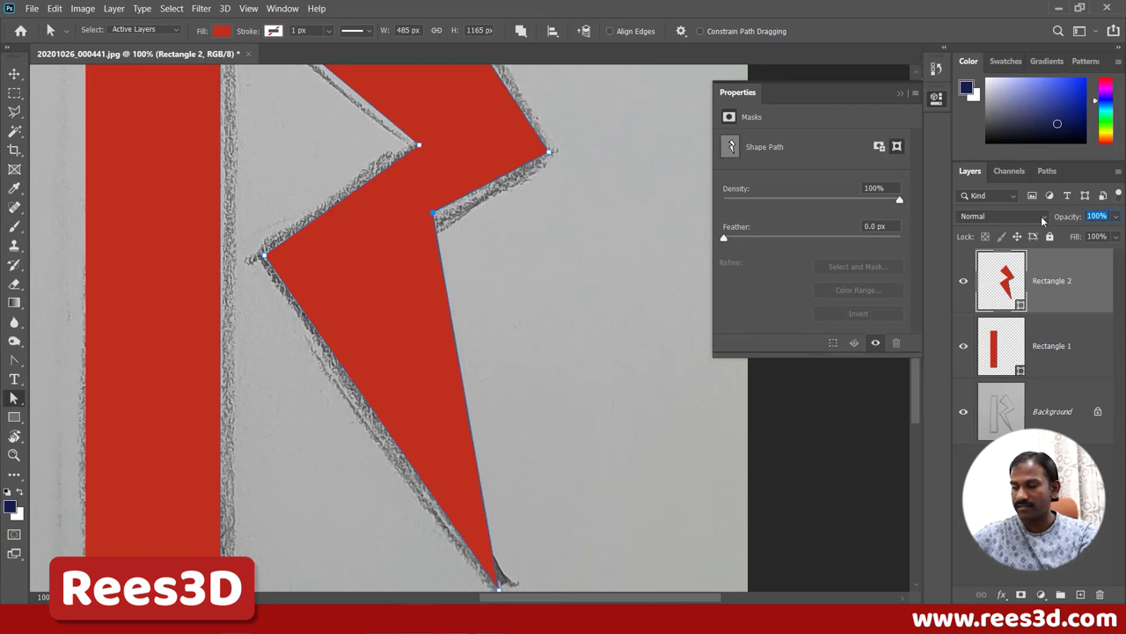
text(50)
key(Return)
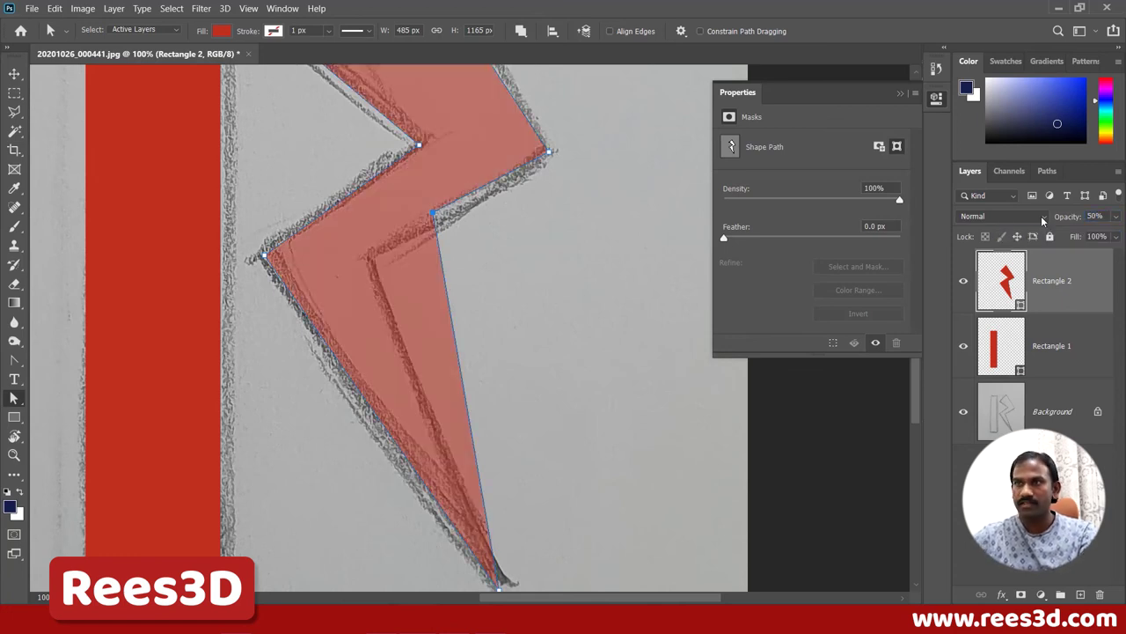
drag(433, 214, 371, 258)
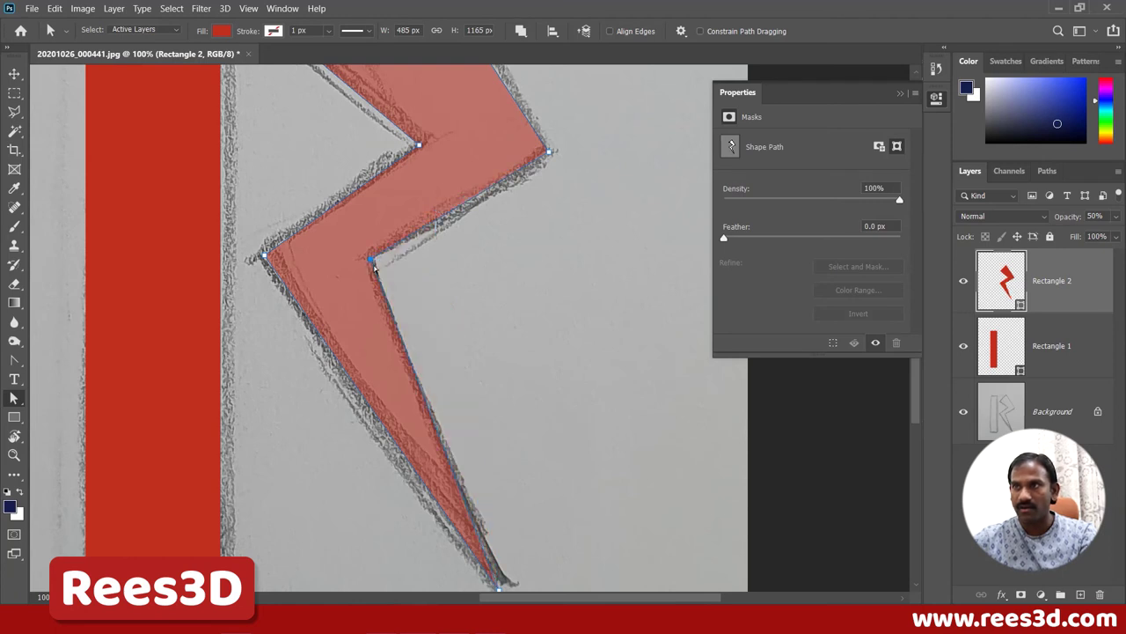
Move the leg's tip anchor to the very end of the sketched leg and set the Rectangle 2 layer's opacity to 100%
scroll(535, 390, down, 3)
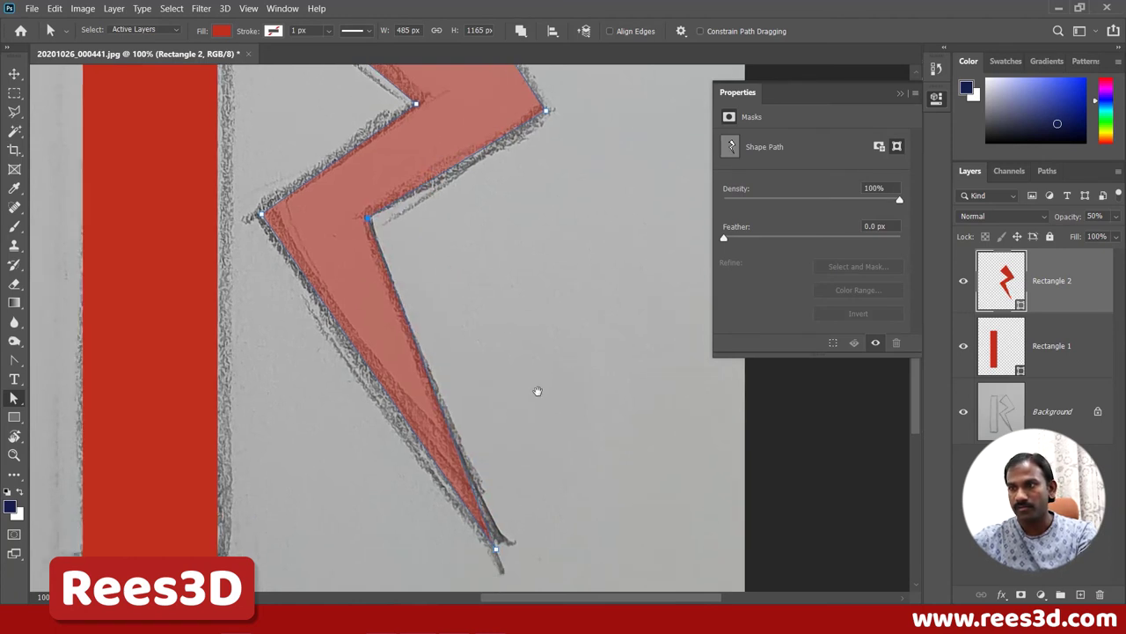
drag(491, 530, 507, 553)
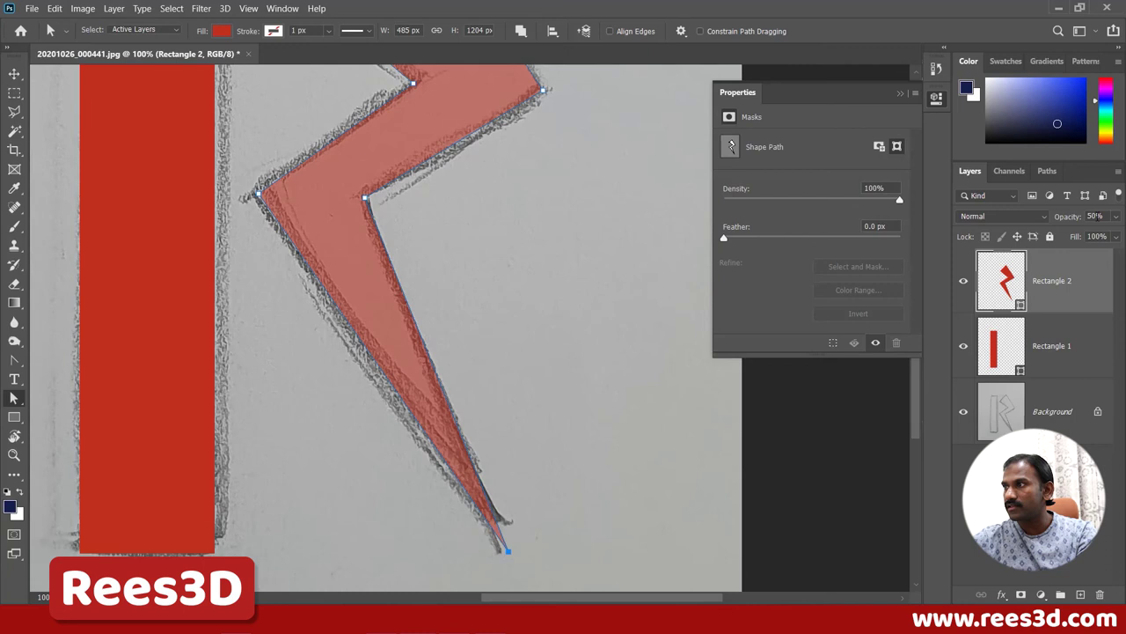
click(1095, 216)
text(100)
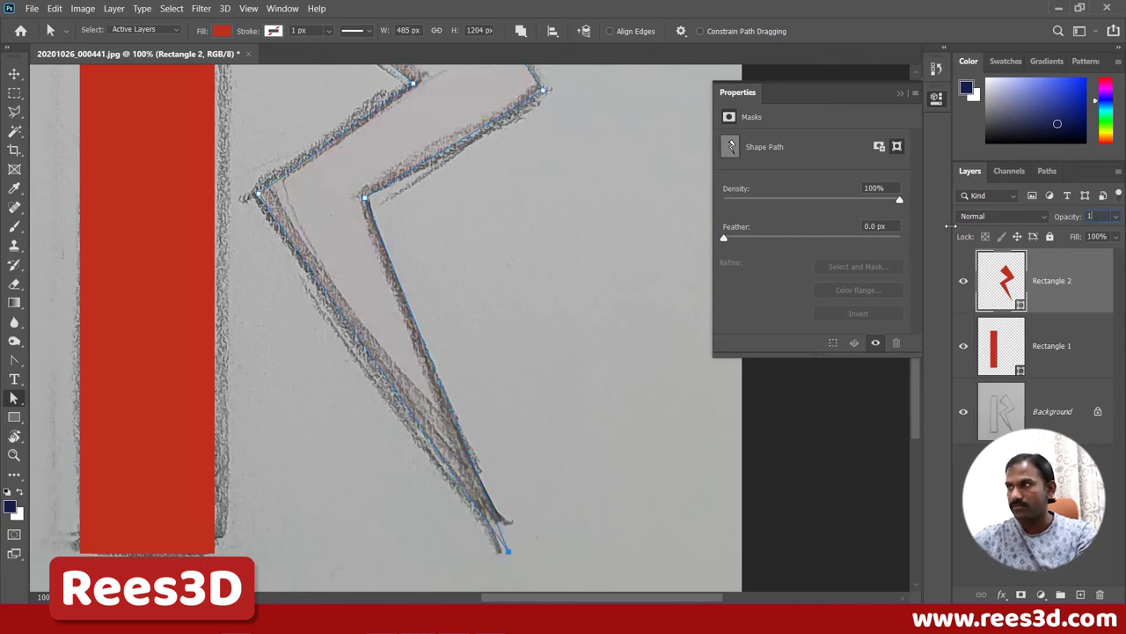
key(Return)
Hide the Background sketch layer and deselect the zigzag shape so only the two red shapes show
drag(521, 331, 565, 376)
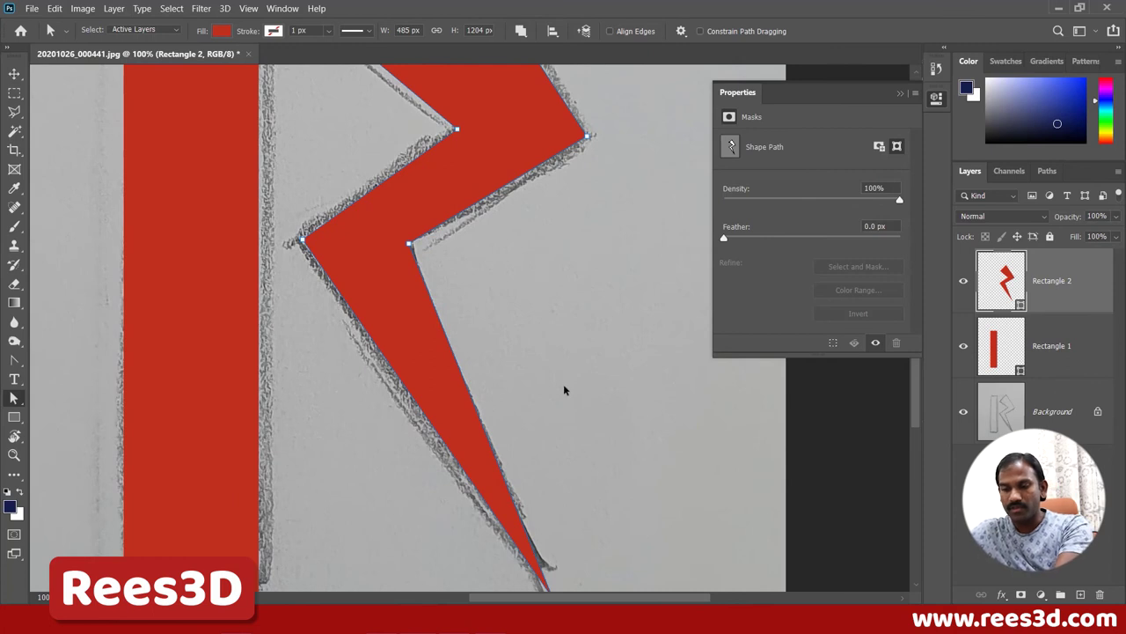
key(ctrl+minus)
scroll(568, 379, up, 2)
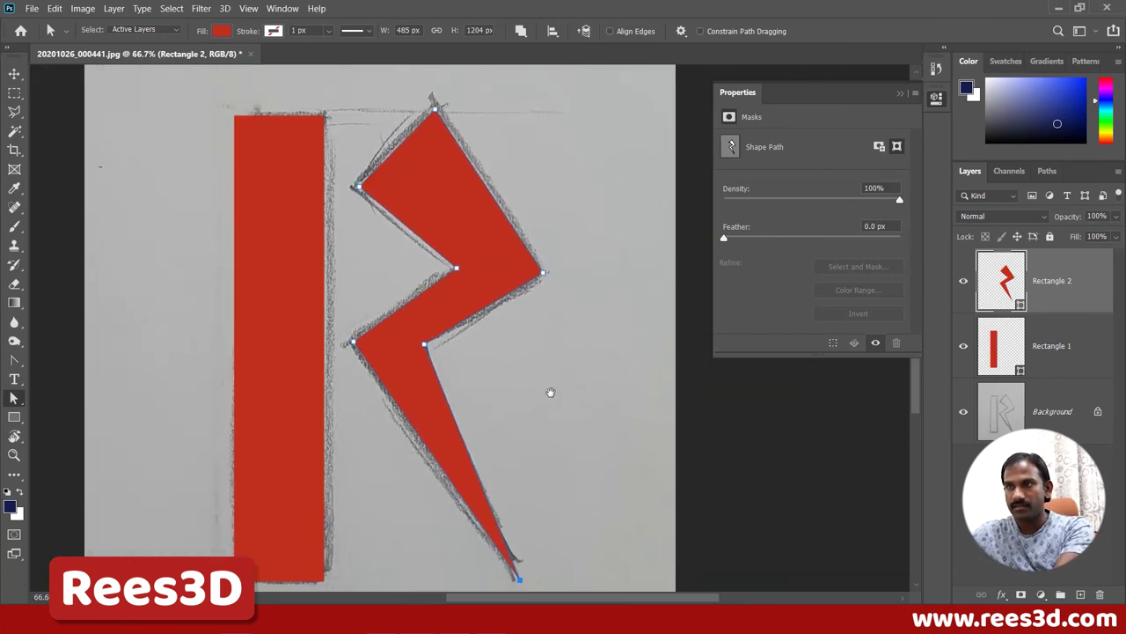
key(ctrl+minus)
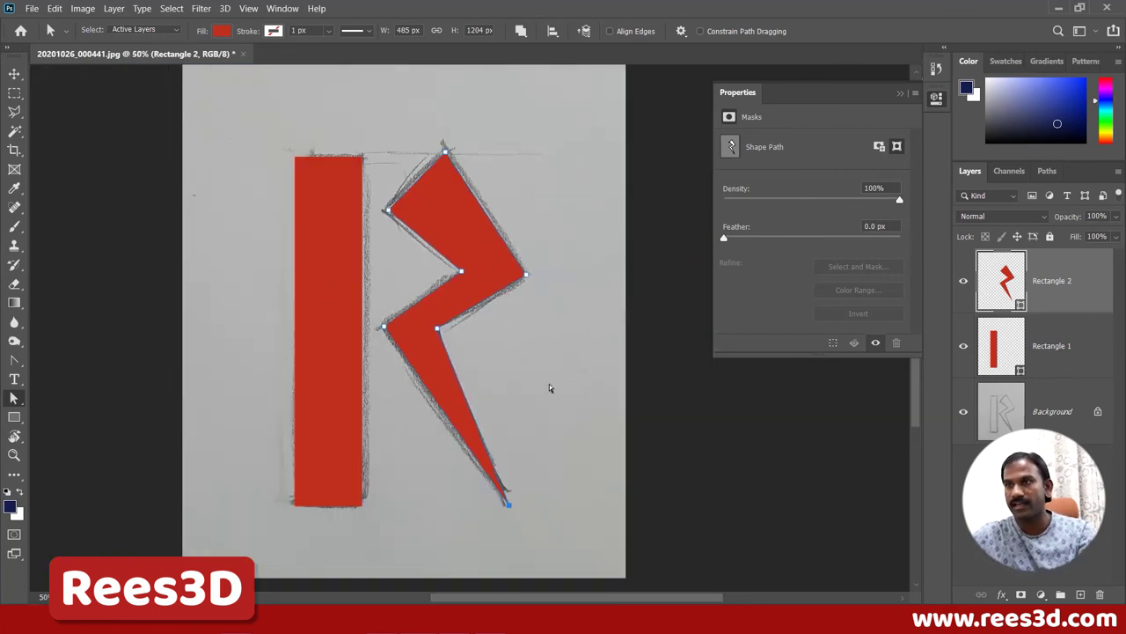
click(963, 410)
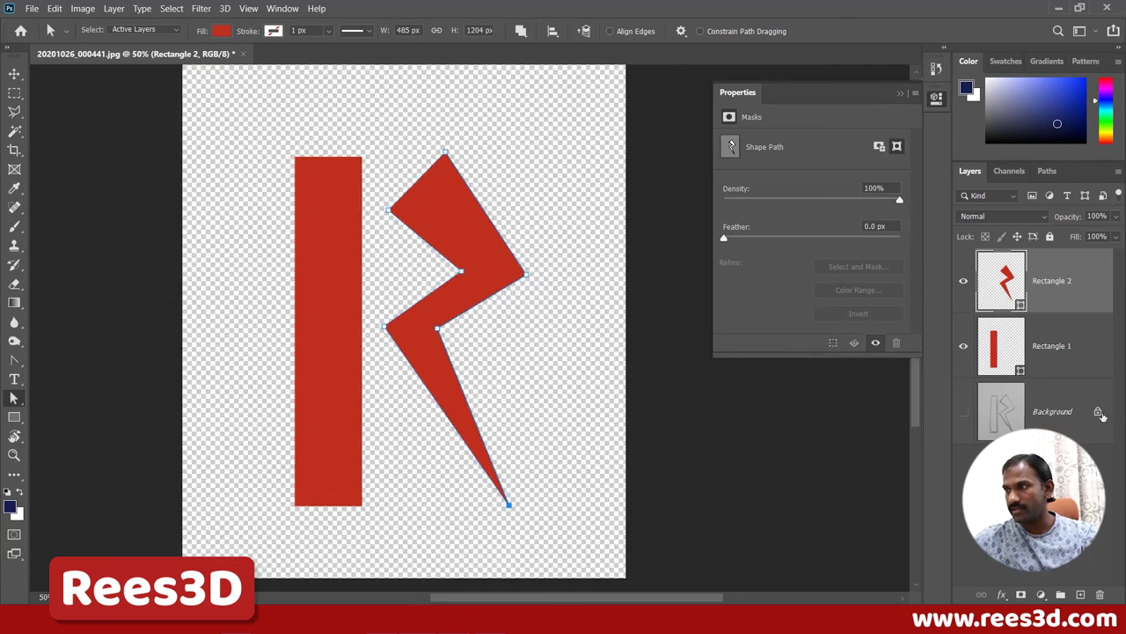
click(1009, 475)
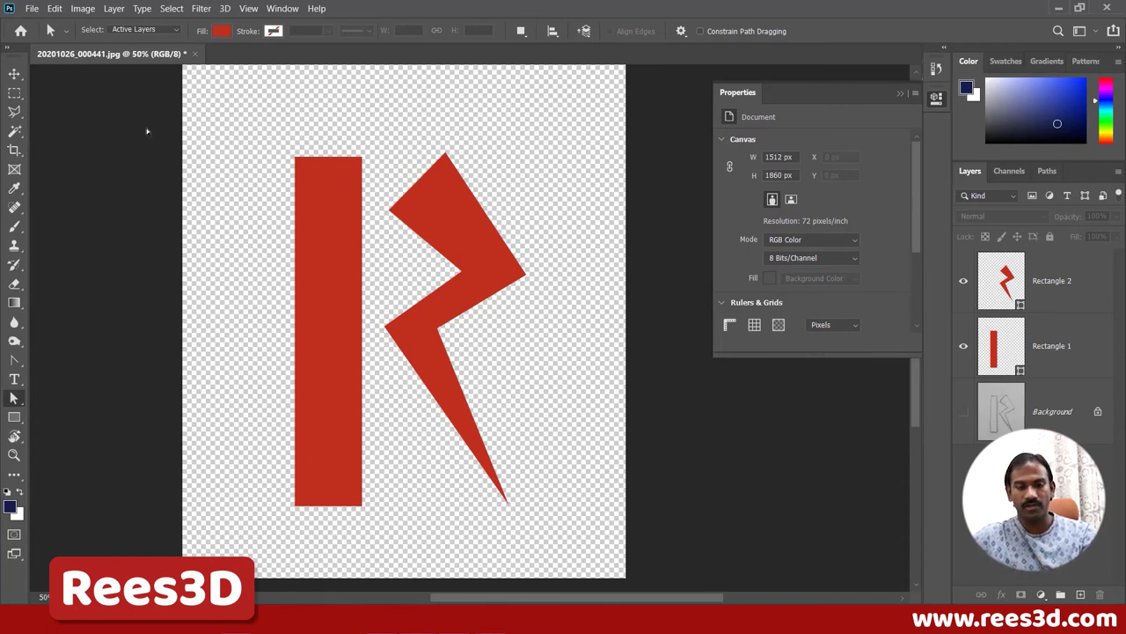
Show the rulers and place two horizontal guides, one at the stem rectangle's top edge and one at its bottom edge
key(ctrl+r)
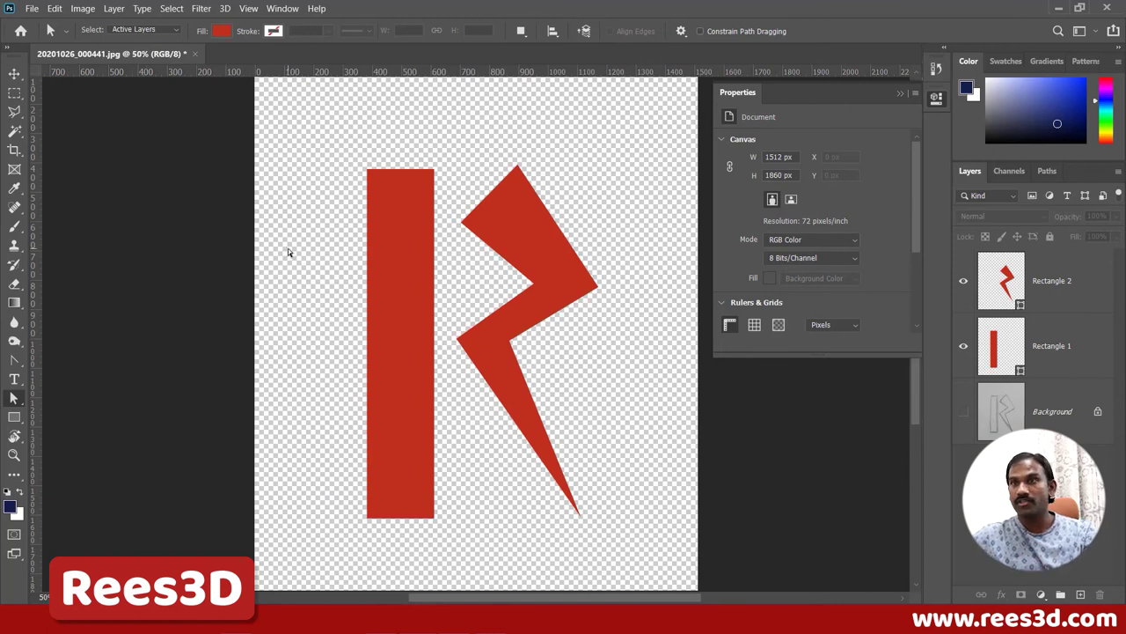
click(250, 8)
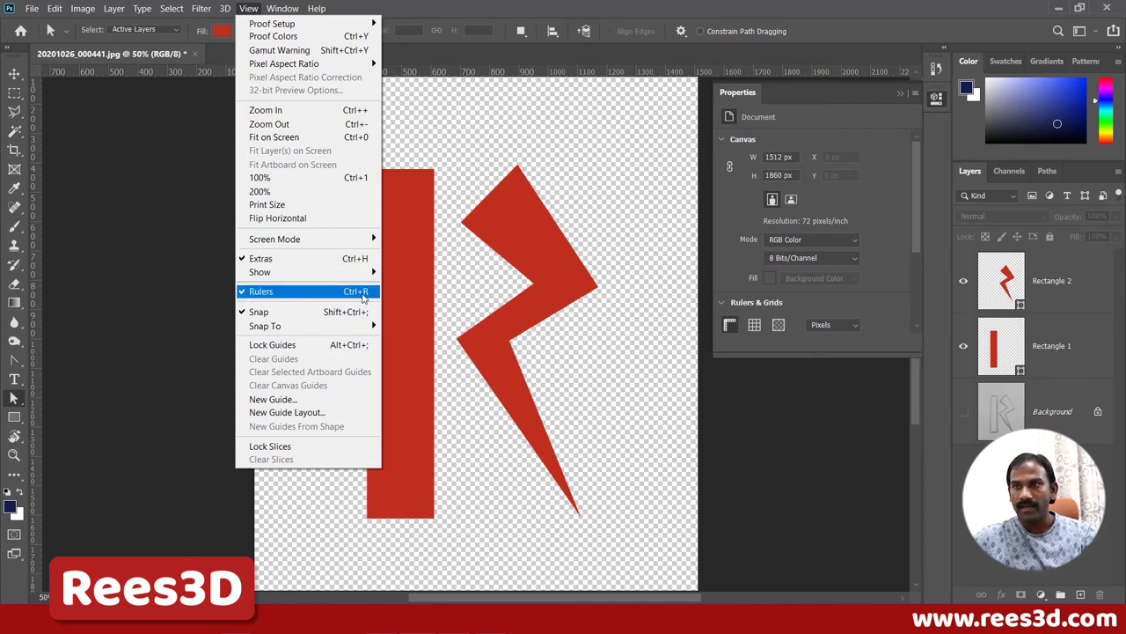
click(461, 7)
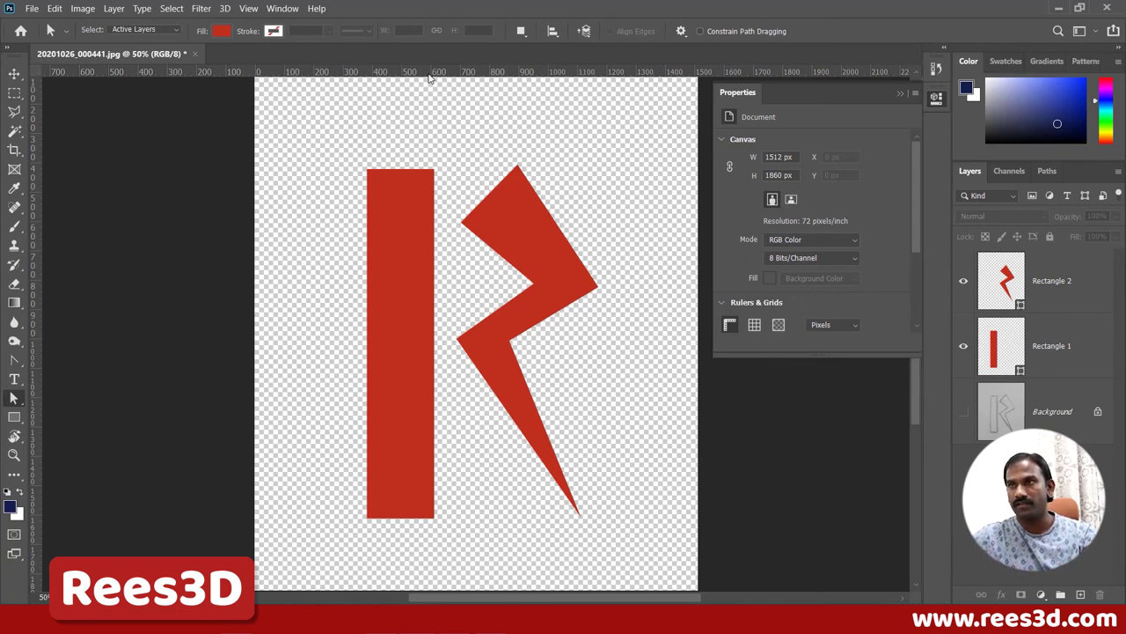
drag(440, 78, 444, 169)
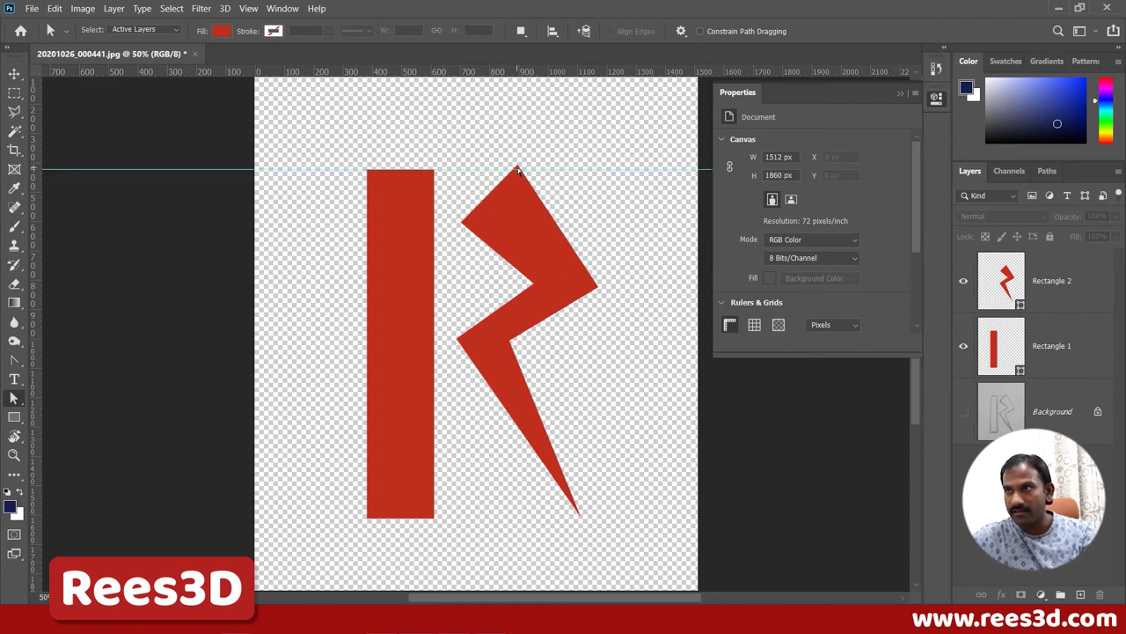
drag(482, 74, 482, 519)
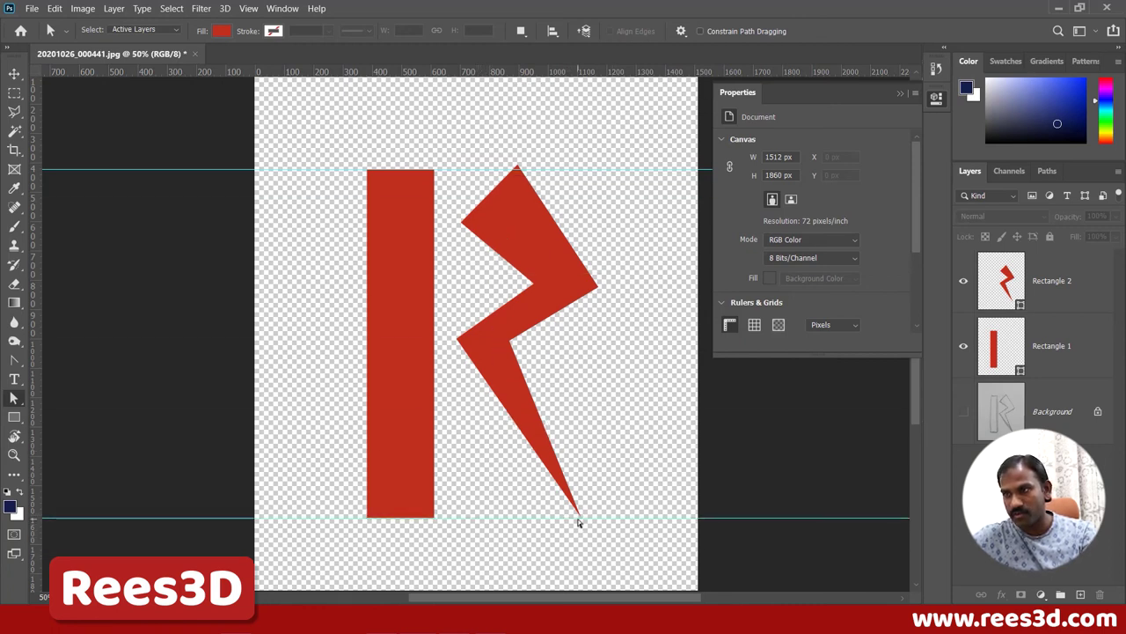
Select the Rectangle 2 layer with the Move tool and shift the zigzag shape down so it sits between the two guides
click(13, 73)
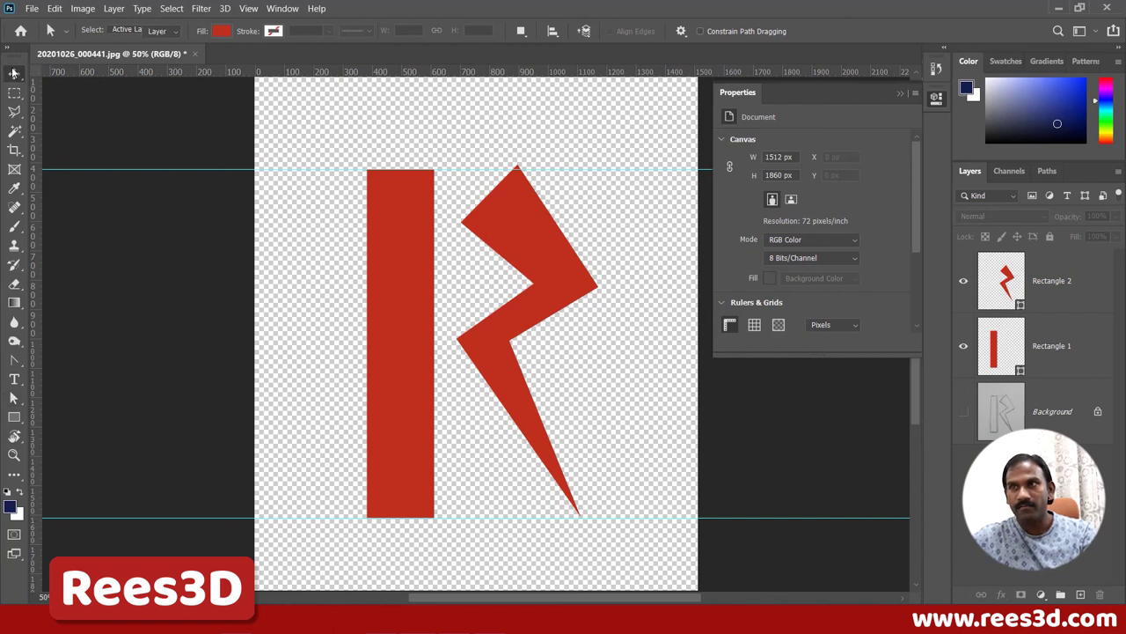
right_click(539, 269)
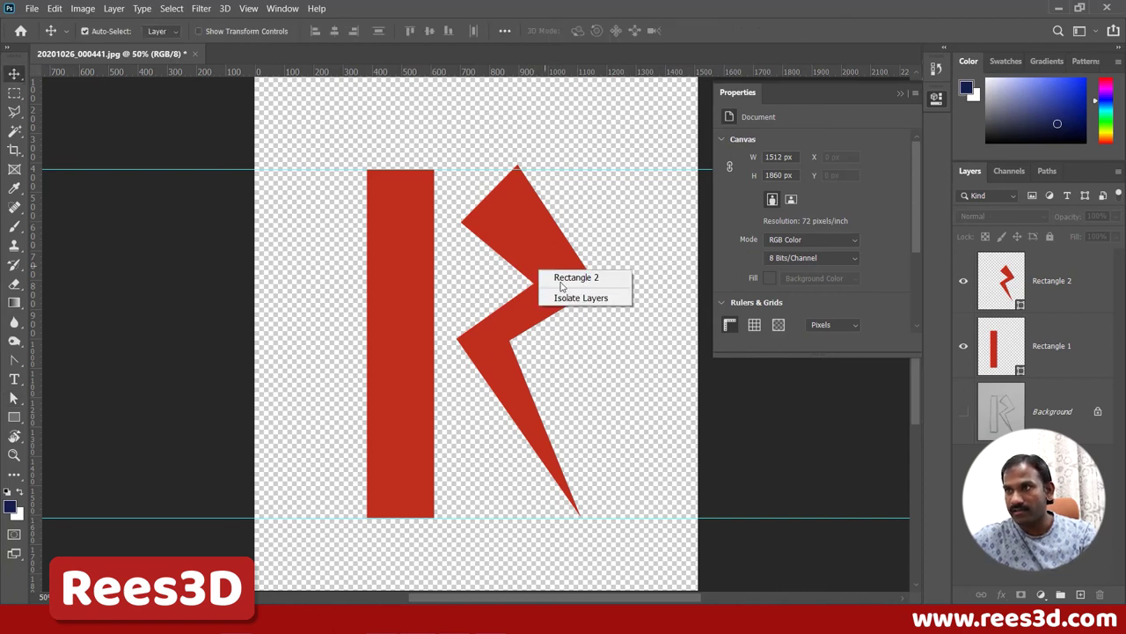
click(568, 277)
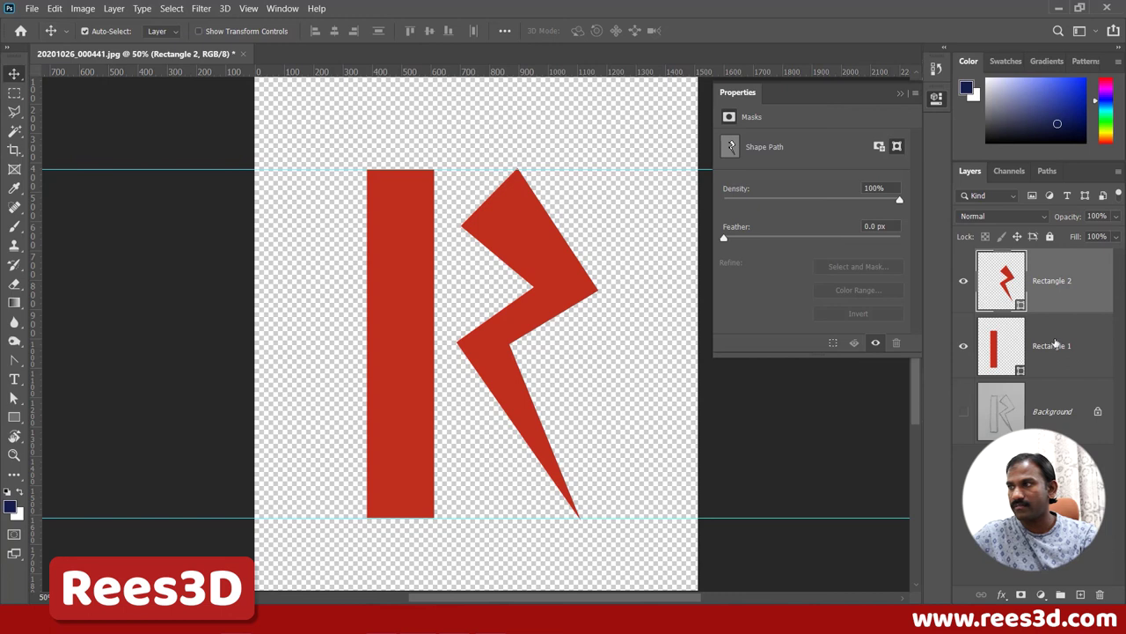
Try to narrow the stem rectangle to 194 px by moving its right-edge anchors inward, and undo the change
click(973, 342)
click(14, 397)
click(62, 413)
drag(423, 259, 422, 572)
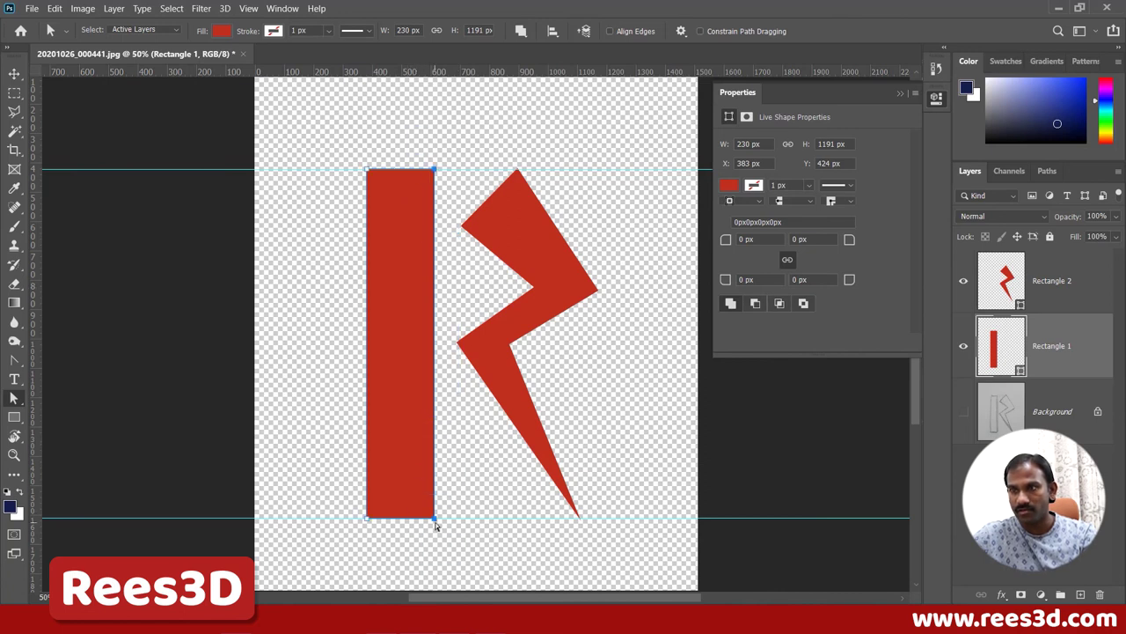
drag(436, 521, 424, 529)
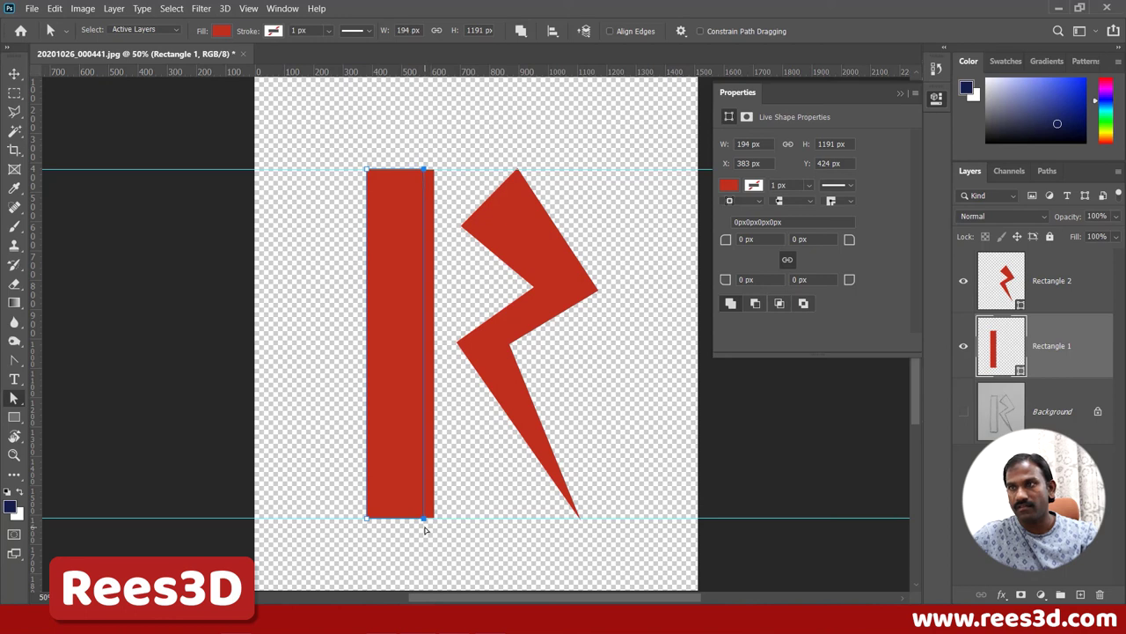
key(ctrl+z)
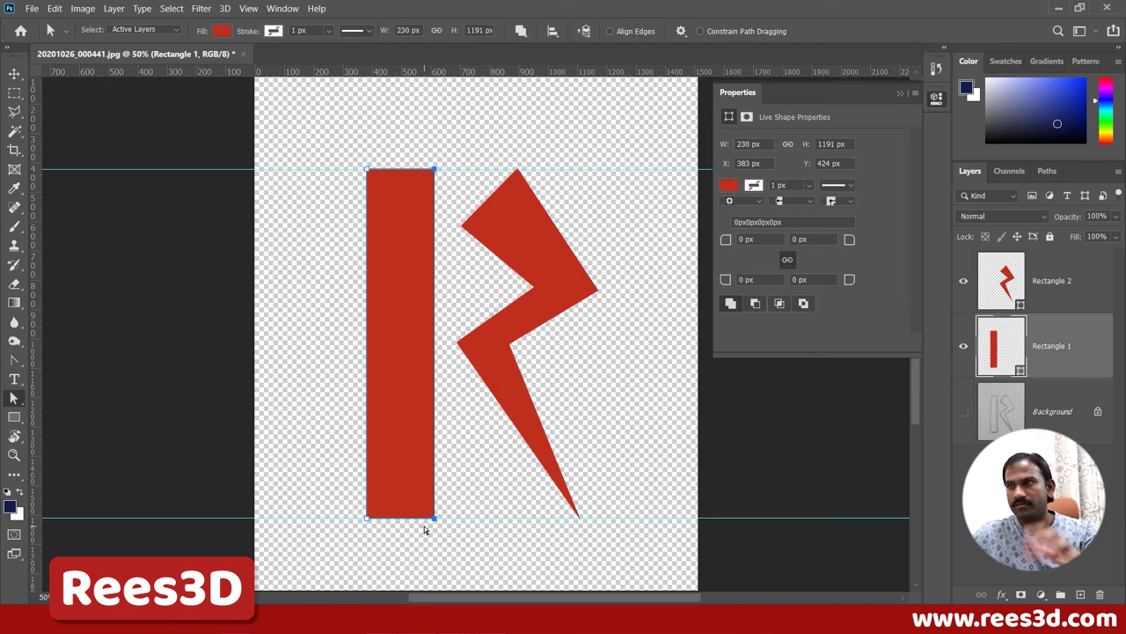
Add a new layer directly above the hidden Background sketch and fill it with the white background color
click(14, 73)
click(662, 468)
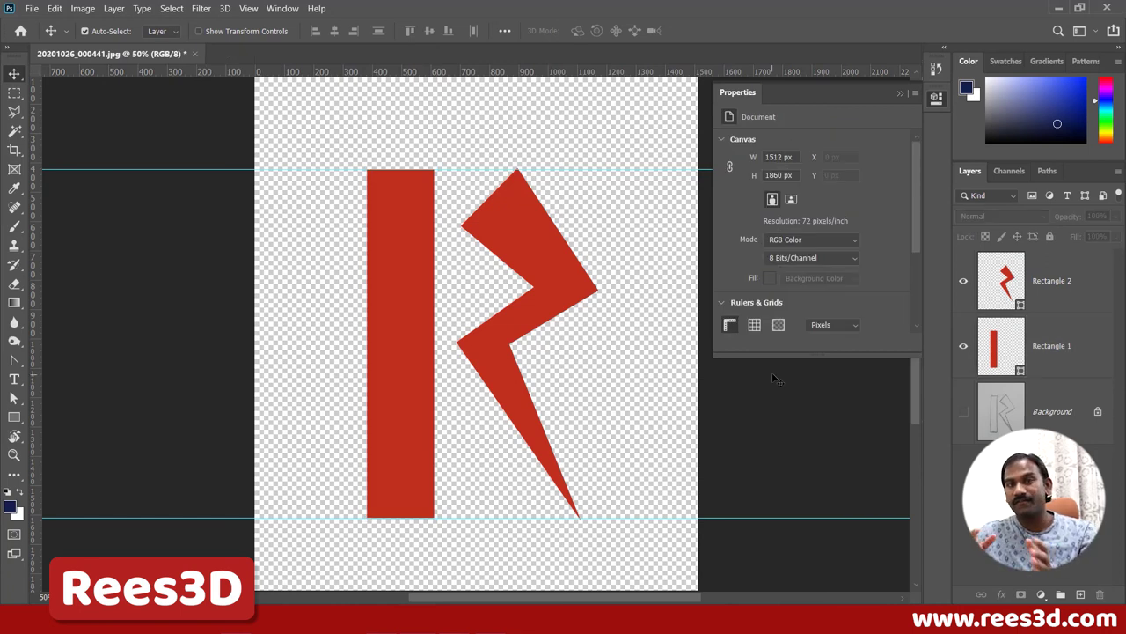
click(1050, 425)
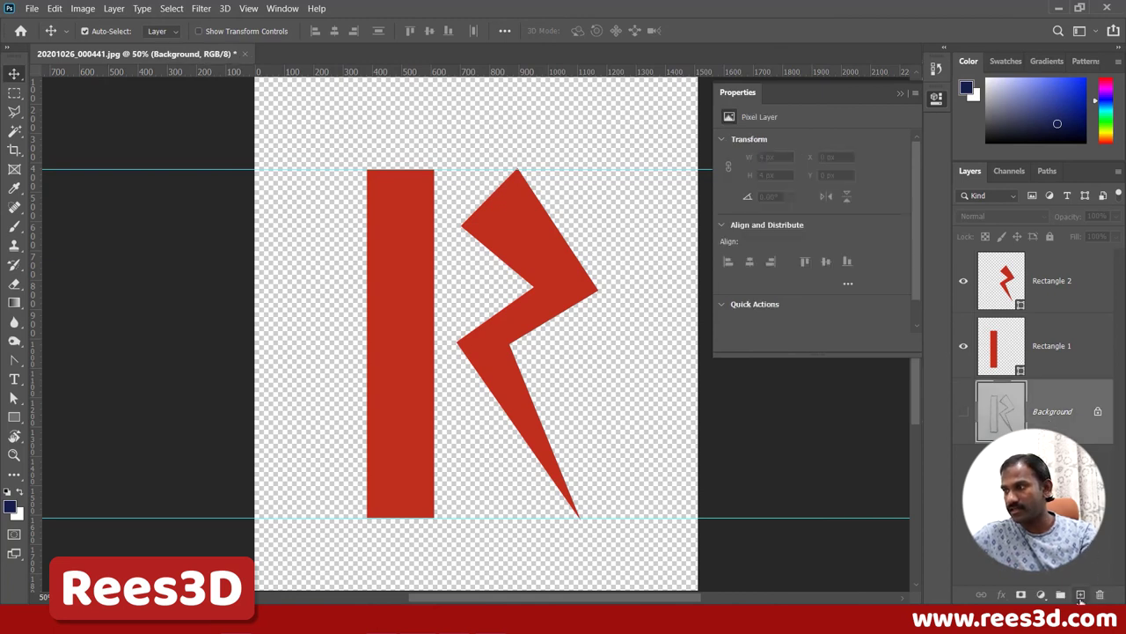
click(1081, 595)
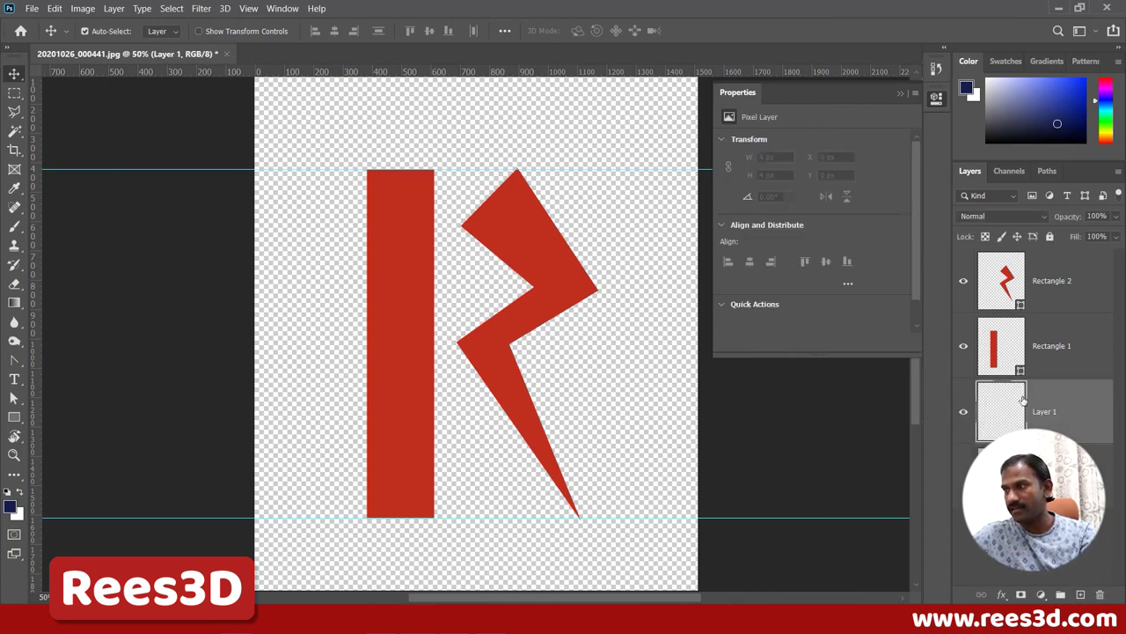
key(ctrl+BackSpace)
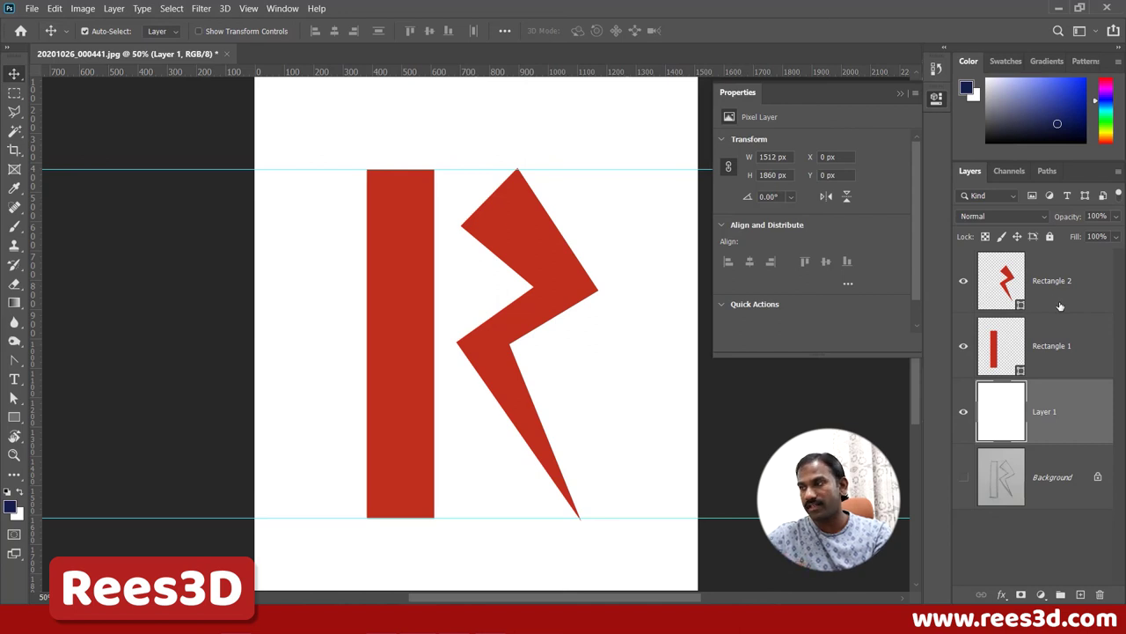
Convert the locked Background sketch into a regular layer, delete it, and leave no layer selected
click(1049, 490)
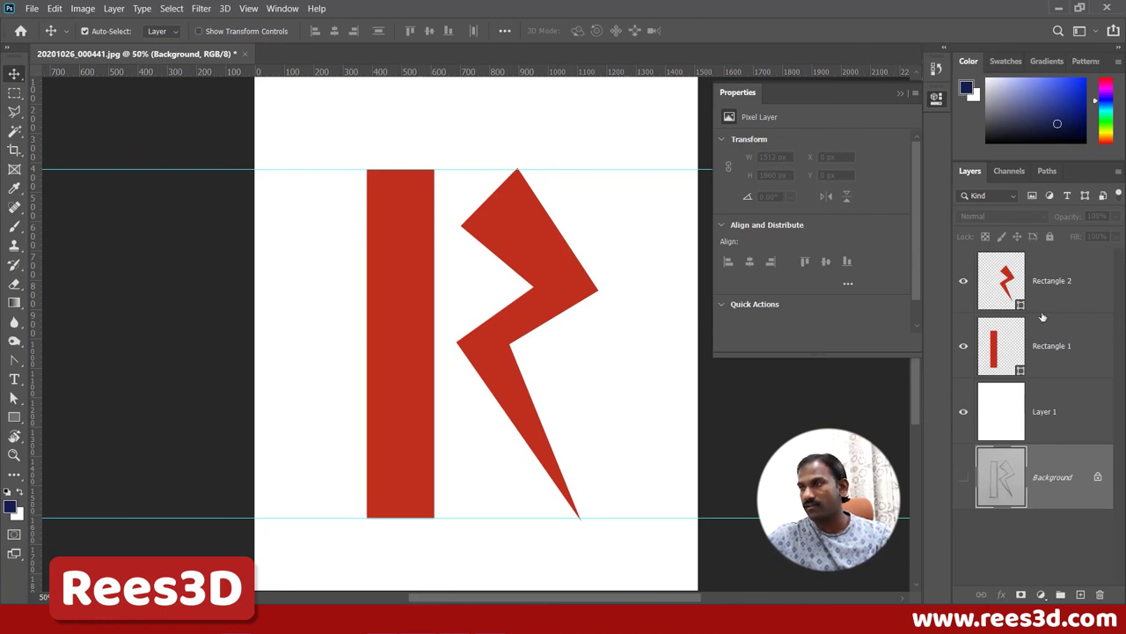
double_click(1069, 477)
click(711, 189)
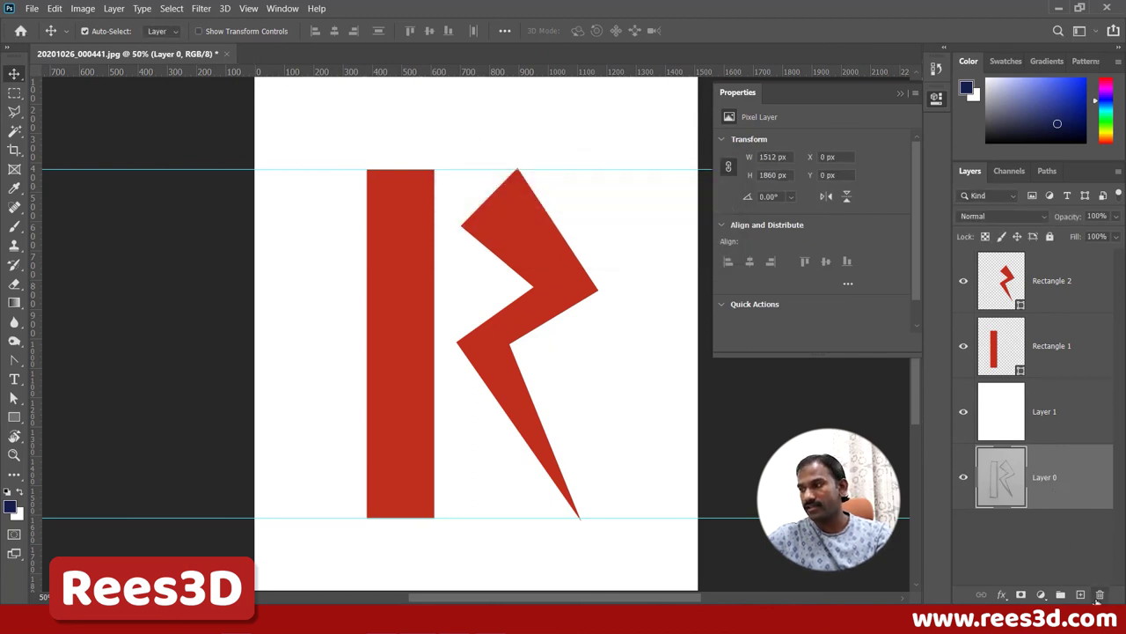
click(1098, 596)
click(521, 242)
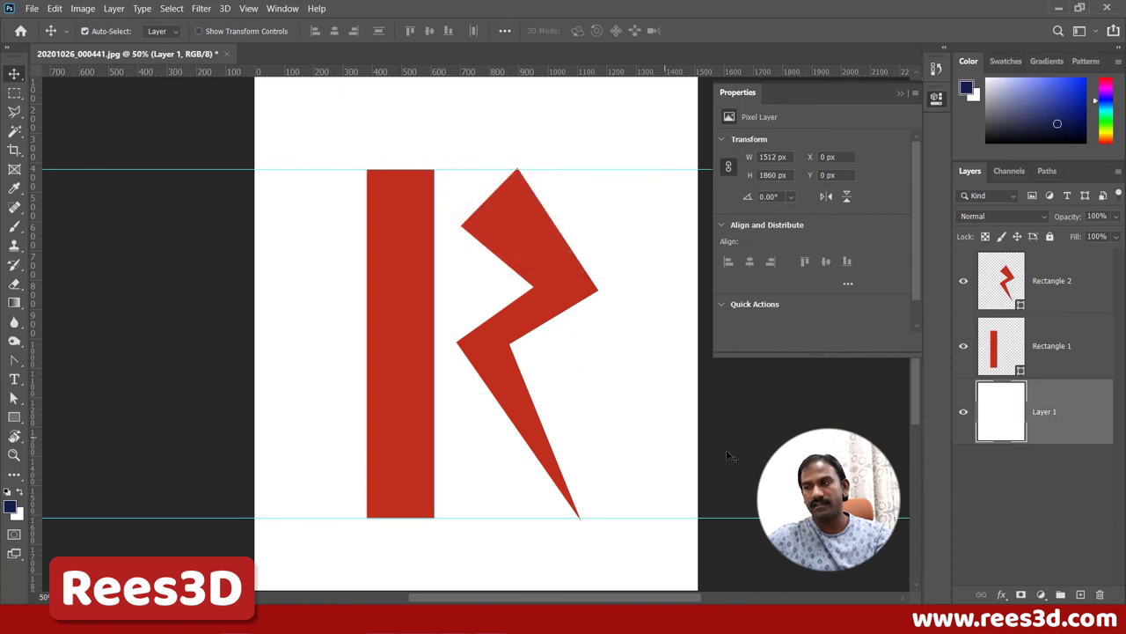
click(1060, 476)
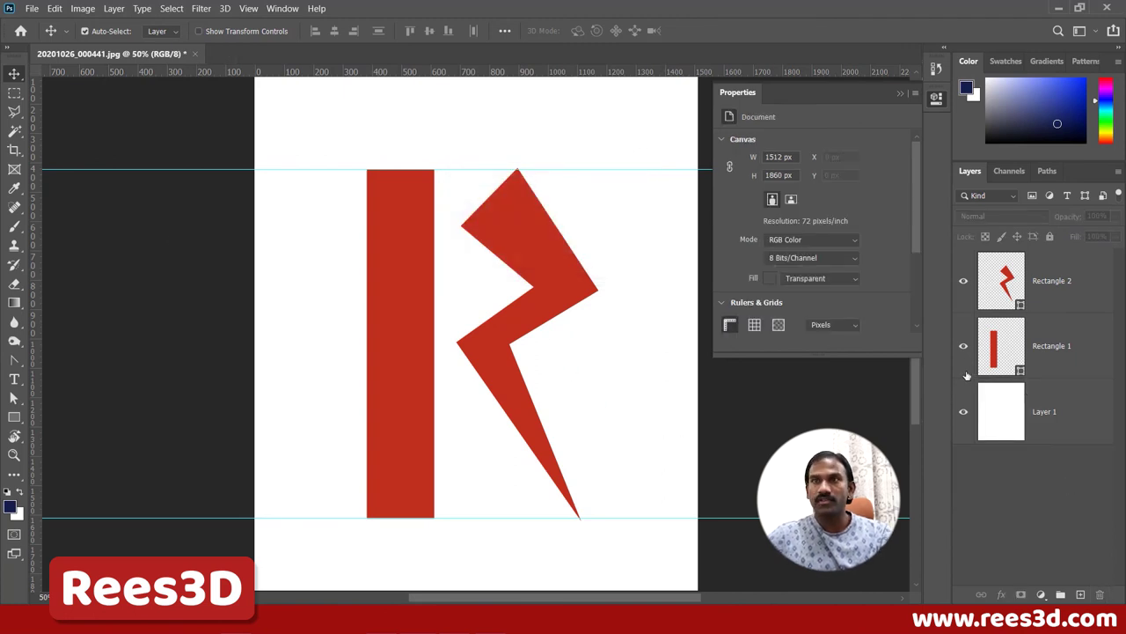
Save the document as RLogo.psd in the Lecture 2 folder in Photoshop format, with layers and maximized compatibility
click(30, 9)
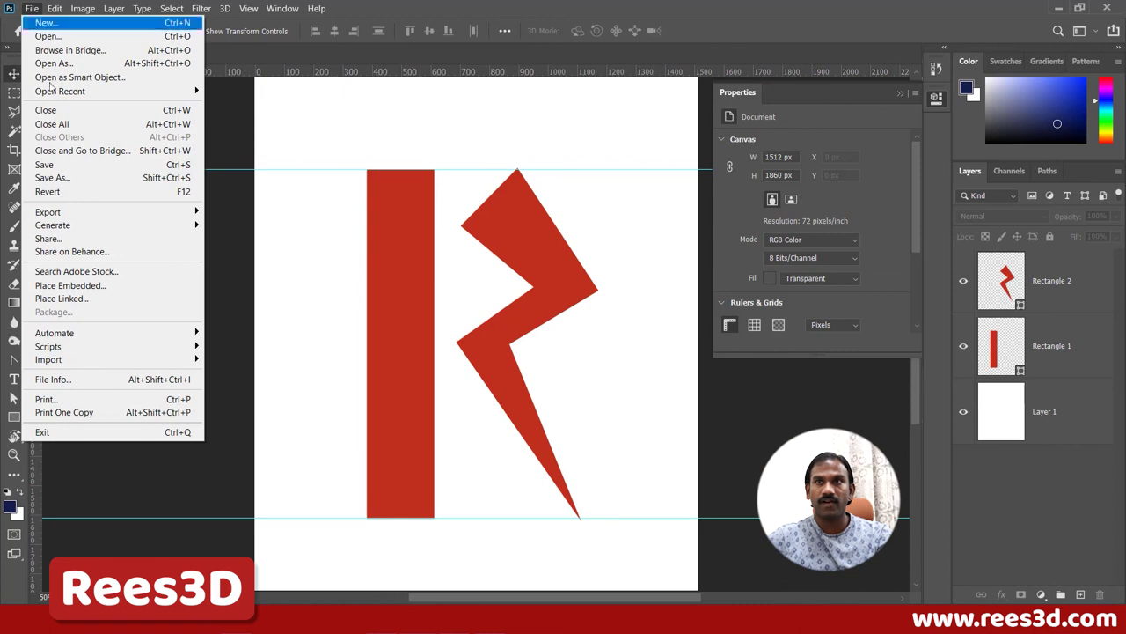
click(66, 166)
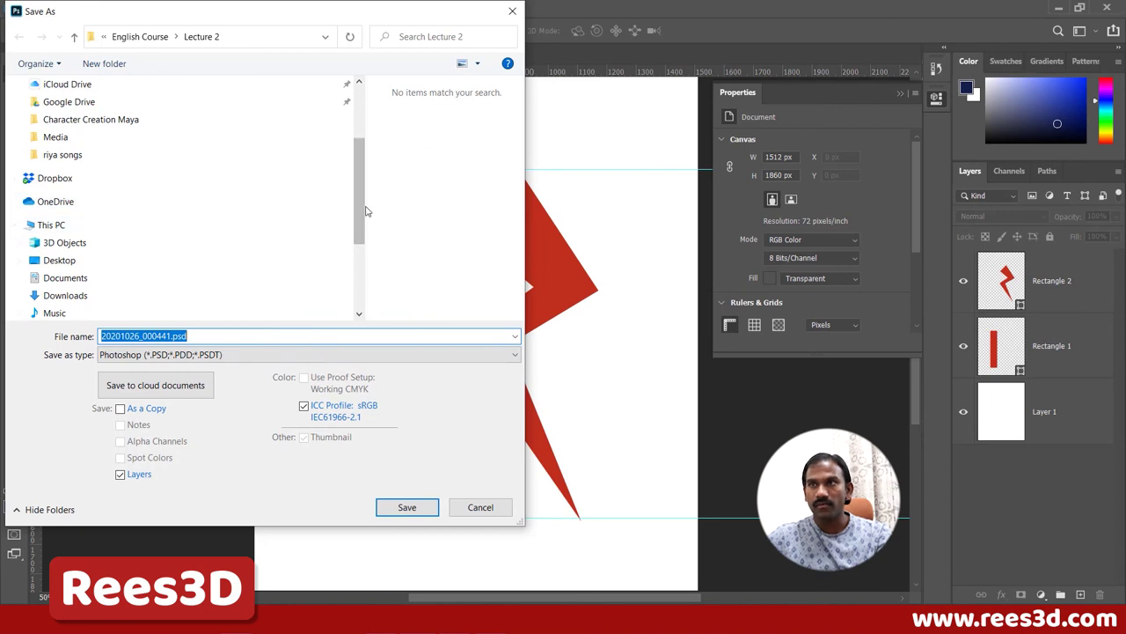
drag(367, 203, 228, 202)
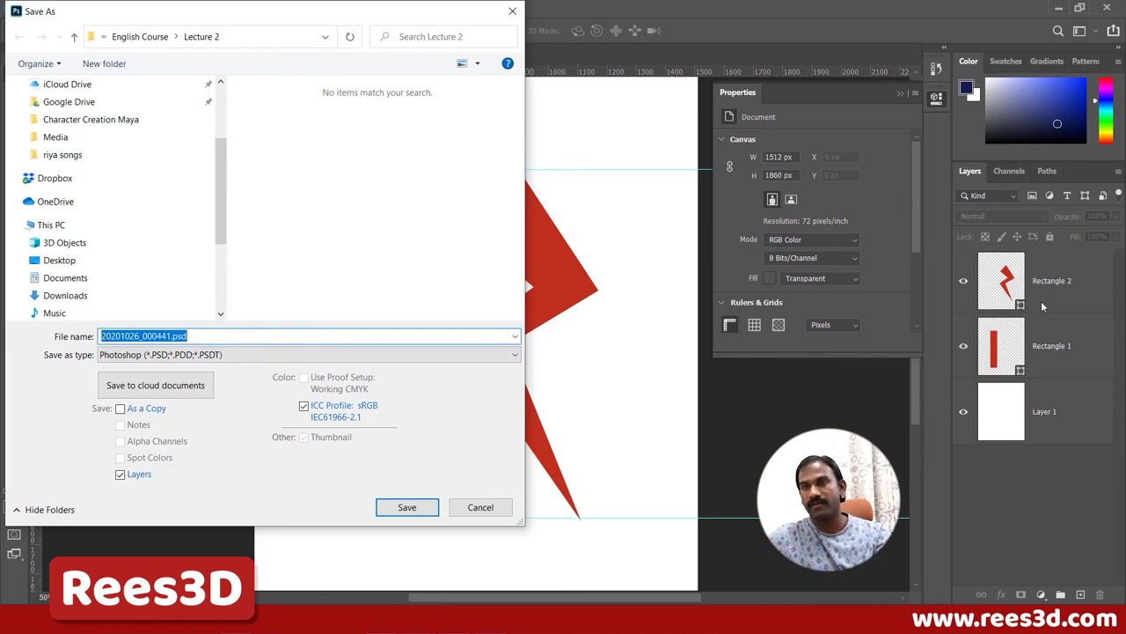
click(201, 336)
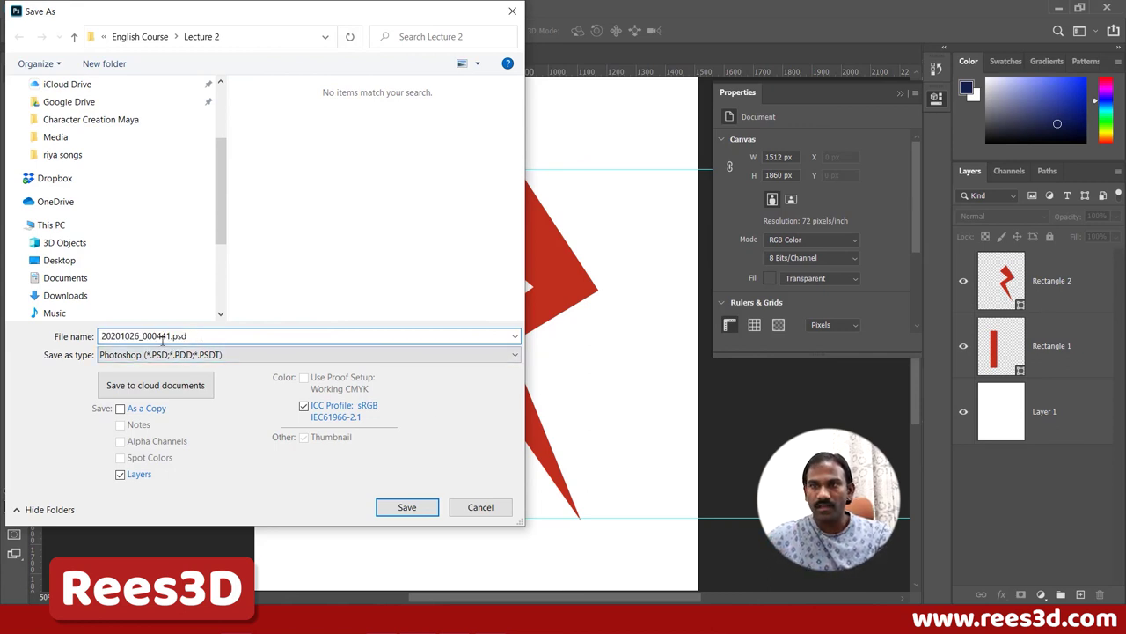
double_click(170, 337)
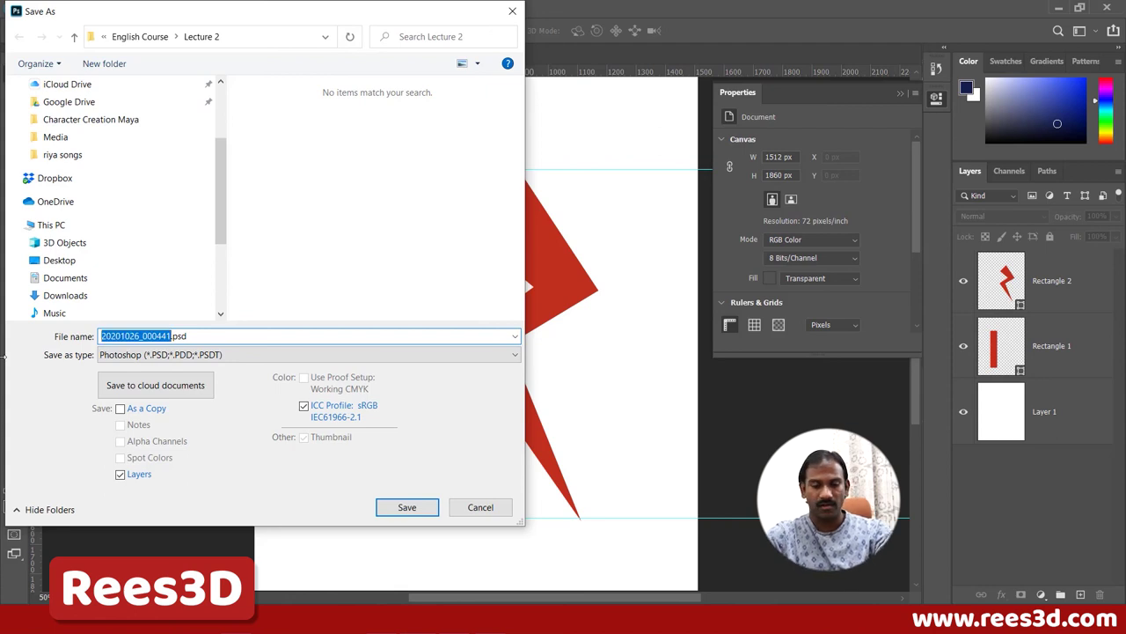
text(RLogo)
key(BackSpace)
key(BackSpace)
text(go)
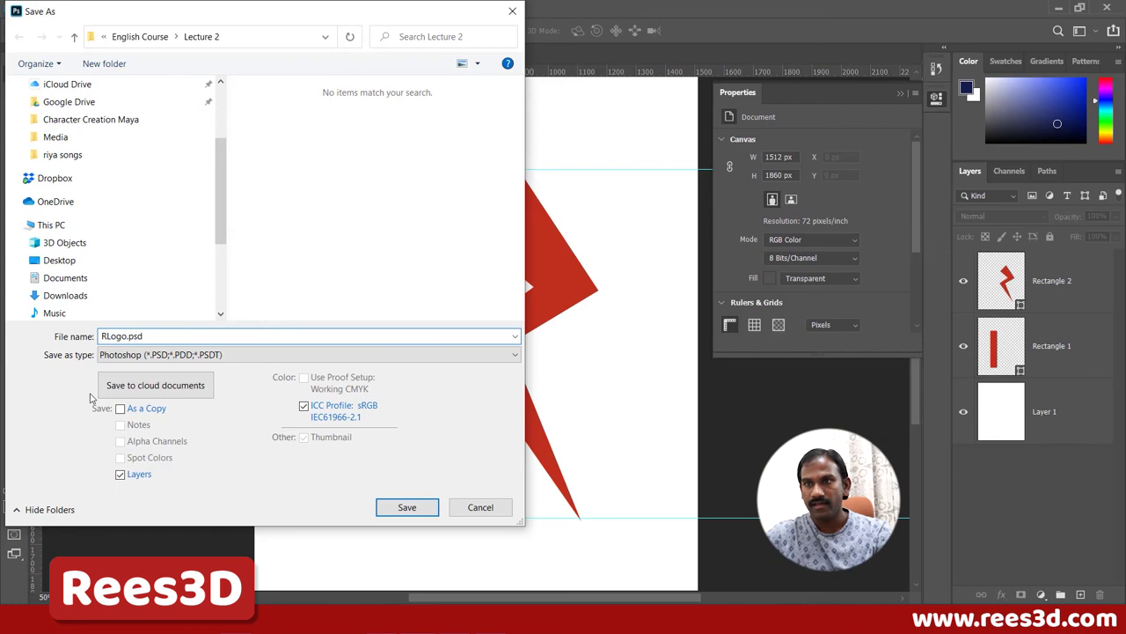
click(421, 506)
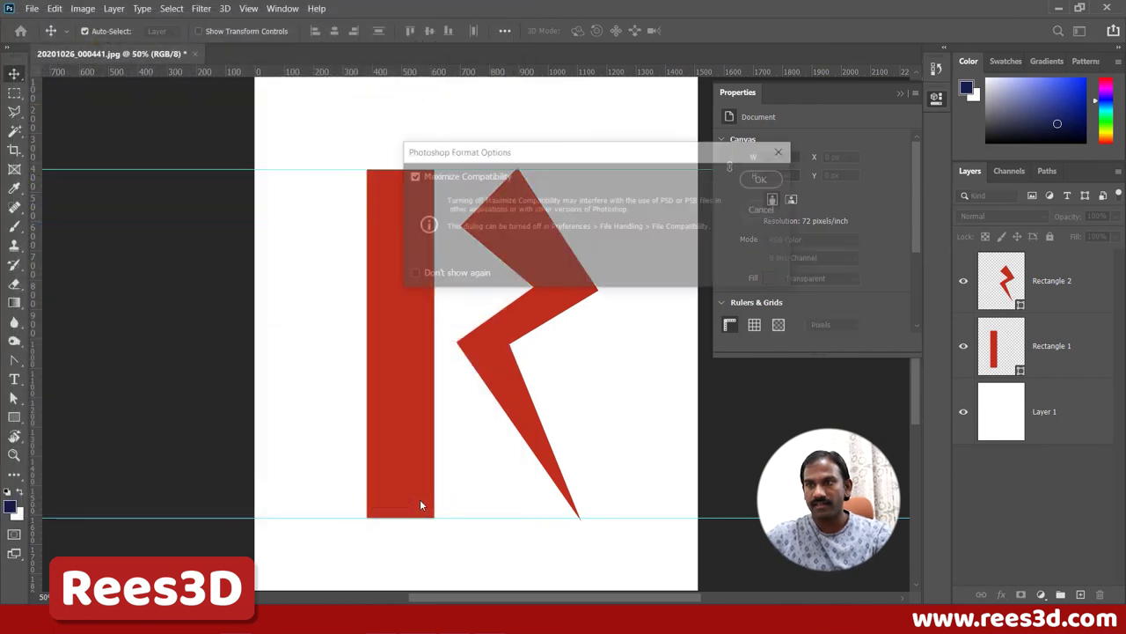
click(766, 179)
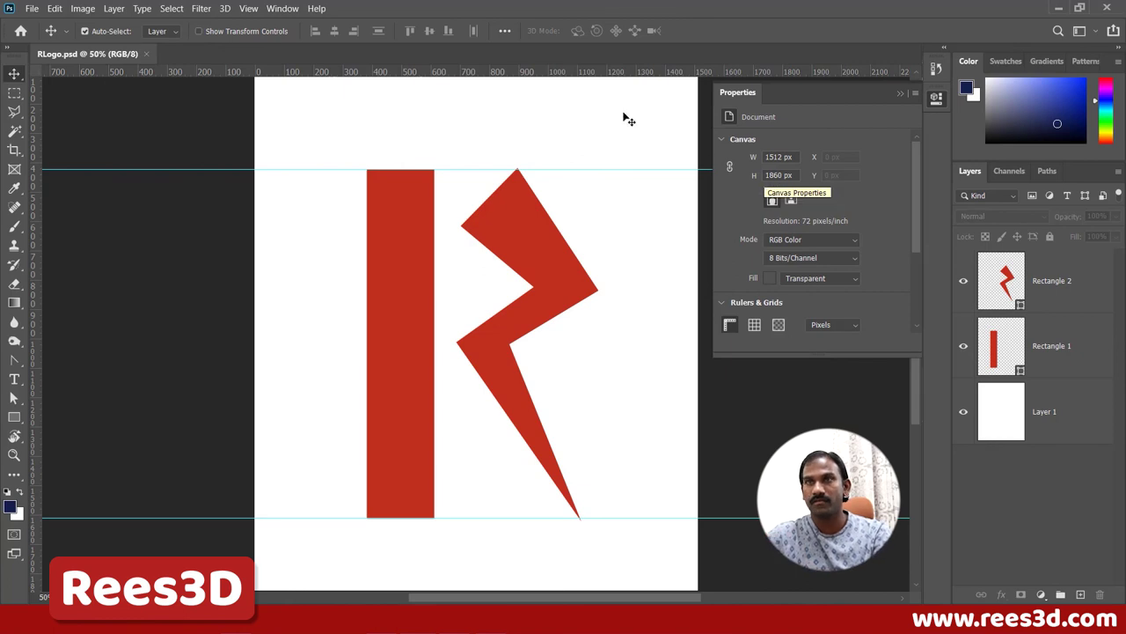
Save a JPEG copy named RLogo.jpg in the Lecture 2 folder at quality 12 with the Baseline ("Standard") format
click(30, 9)
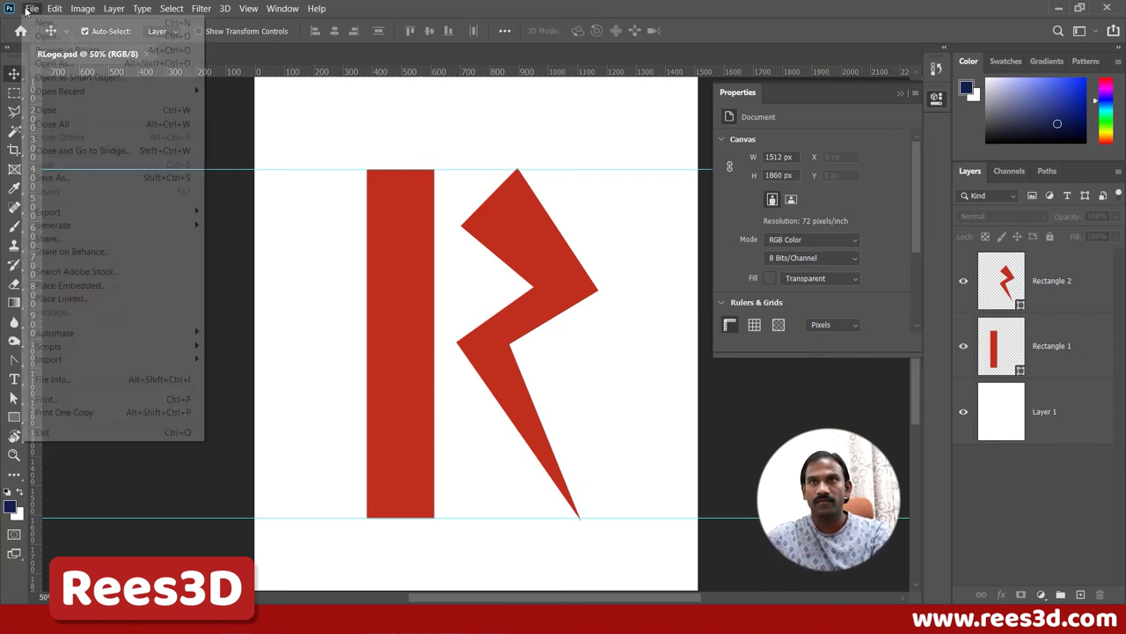
click(61, 179)
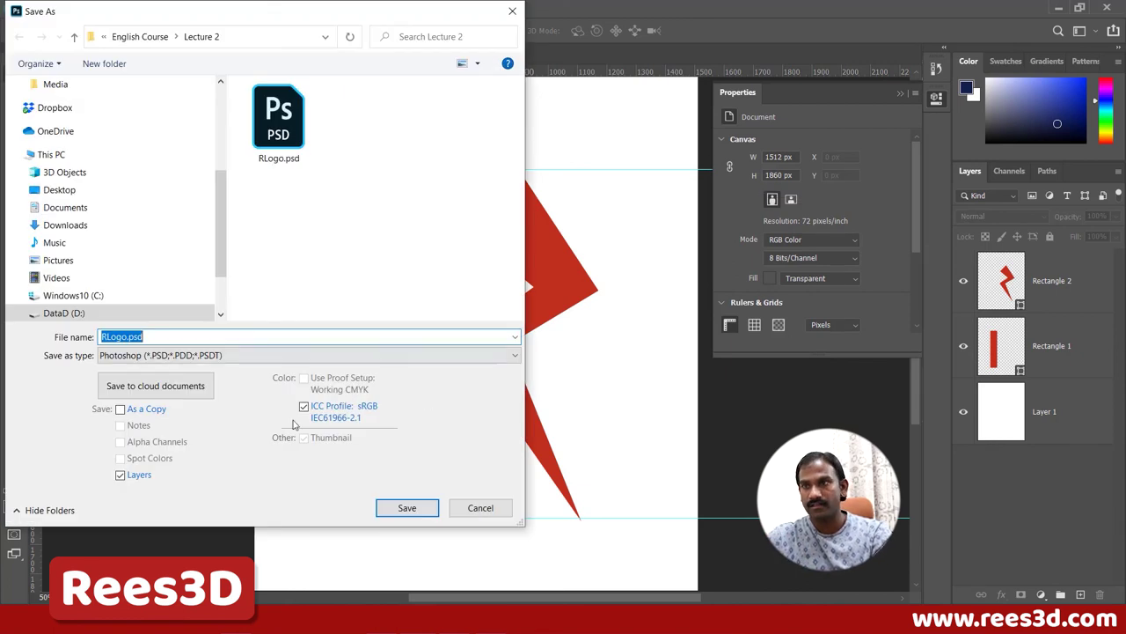
click(242, 359)
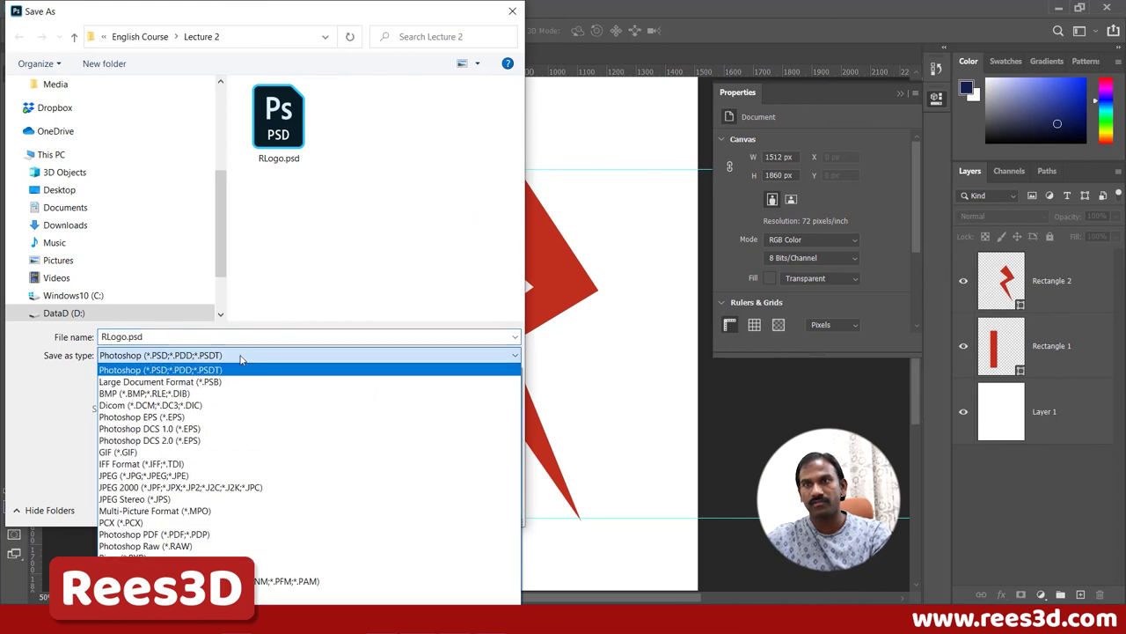
click(145, 475)
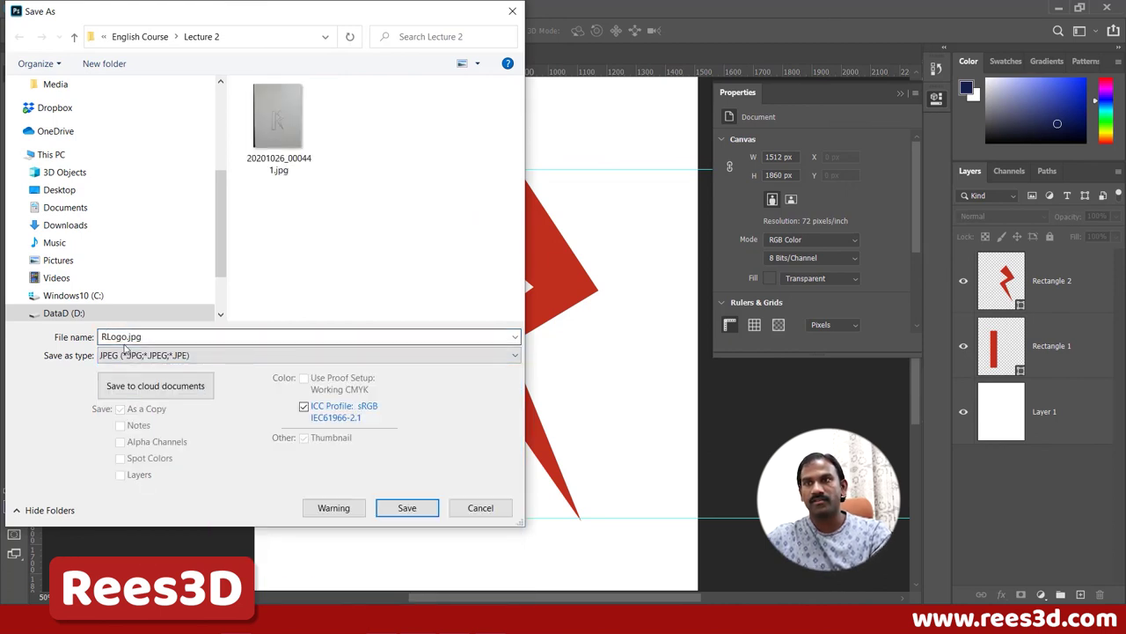
click(404, 508)
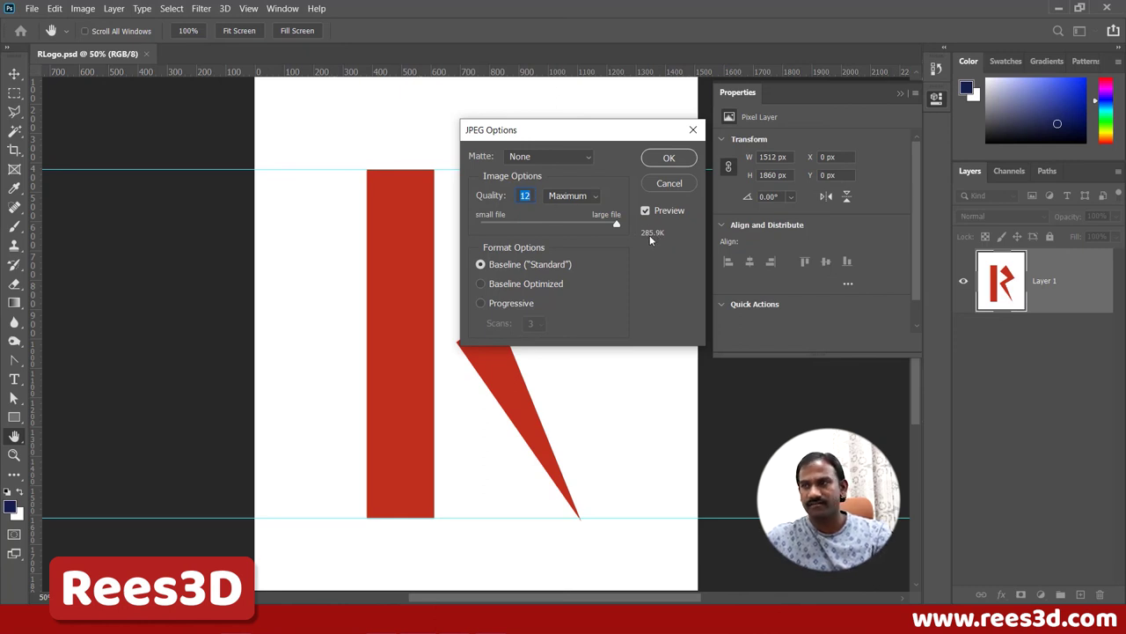
click(669, 158)
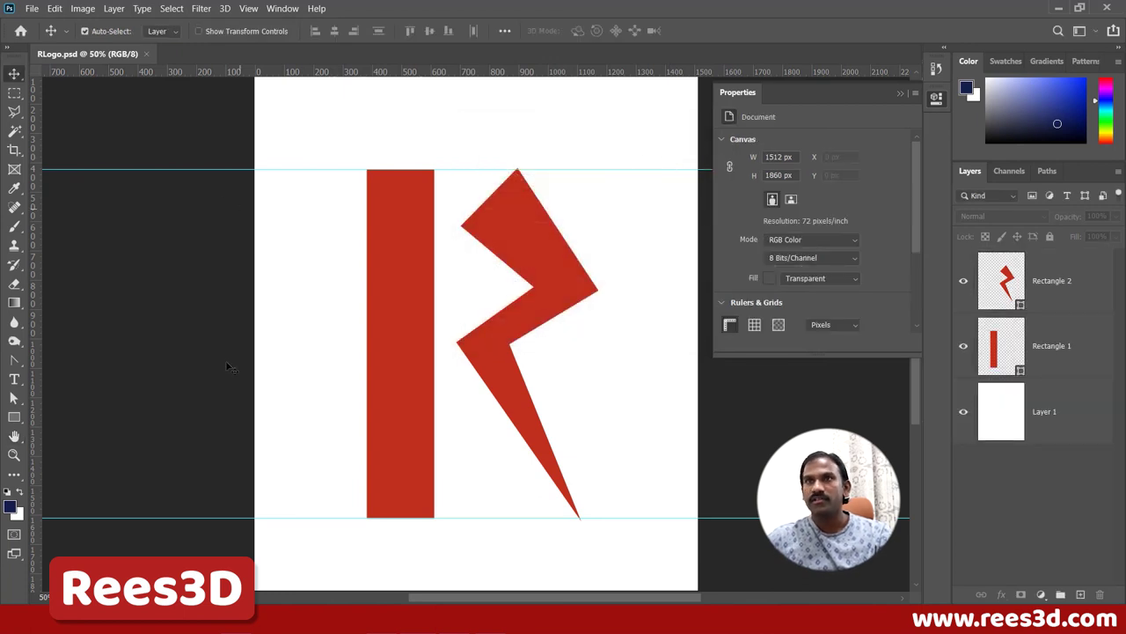
Switch to File Explorer and check the saved RLogo.jpg and RLogo.psd in the Lecture 2 folder
key(alt+Tab)
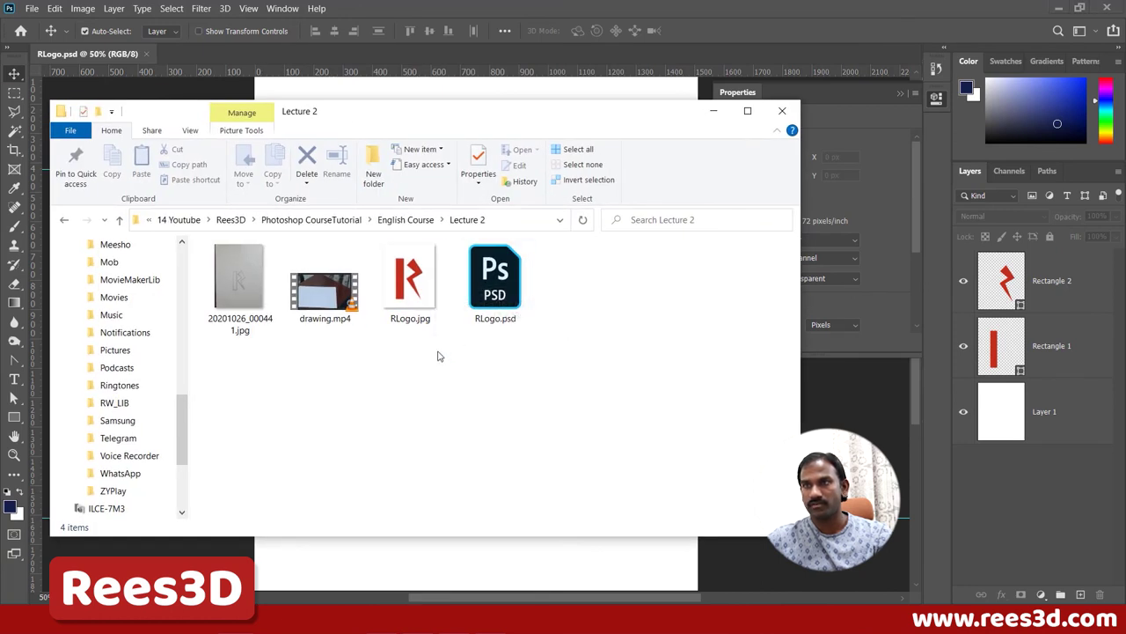
click(397, 271)
click(493, 306)
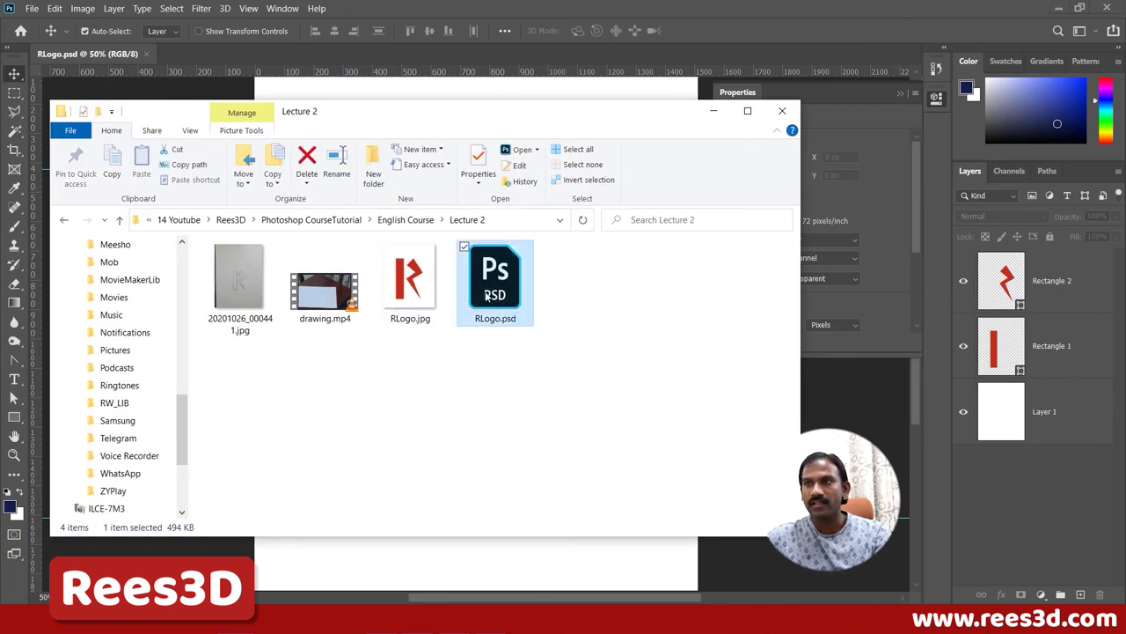